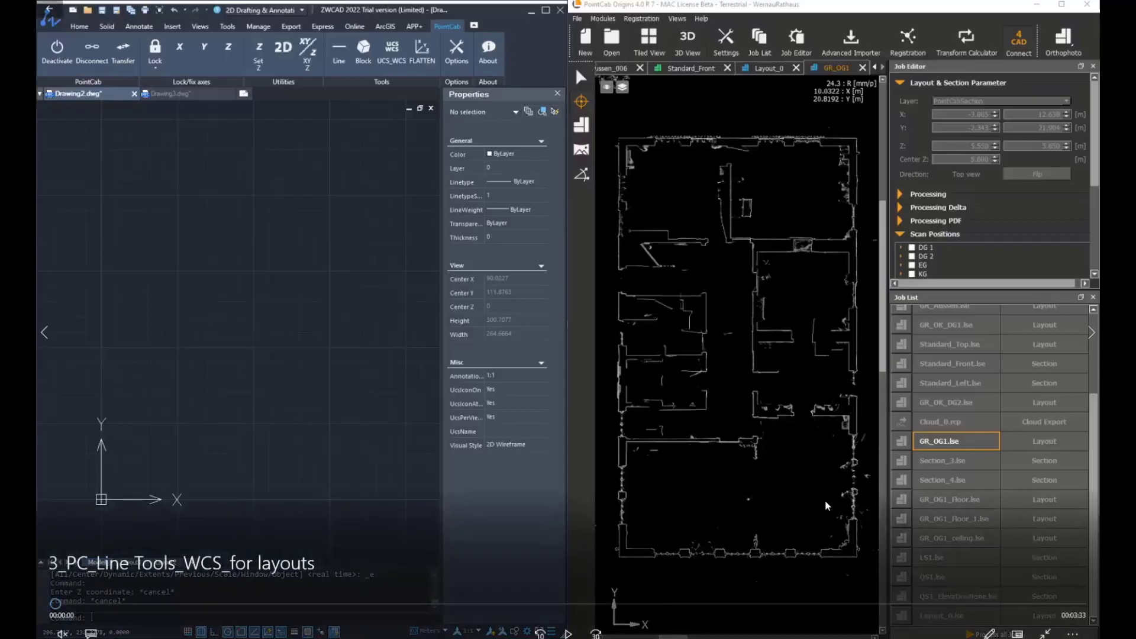
pyautogui.click(565, 633)
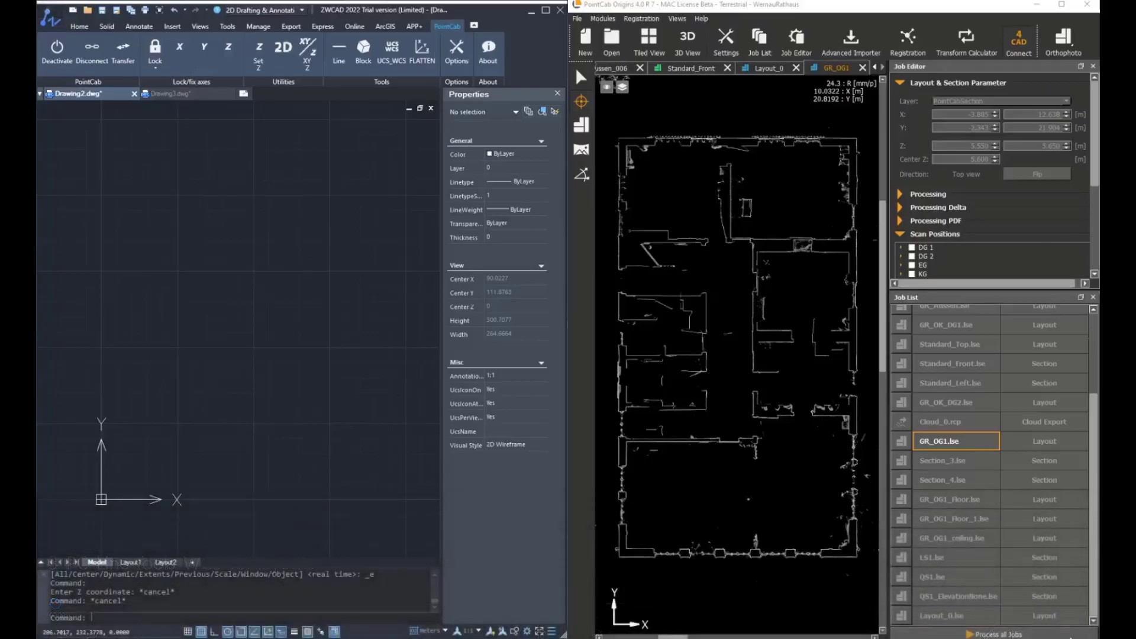
# Using Top View (WCS) lines with automatic intersections, trace the outer faces of the floor plan's upper and right-hand exterior walls from the GR_OG1 scan
pyautogui.moveTo(635, 431)
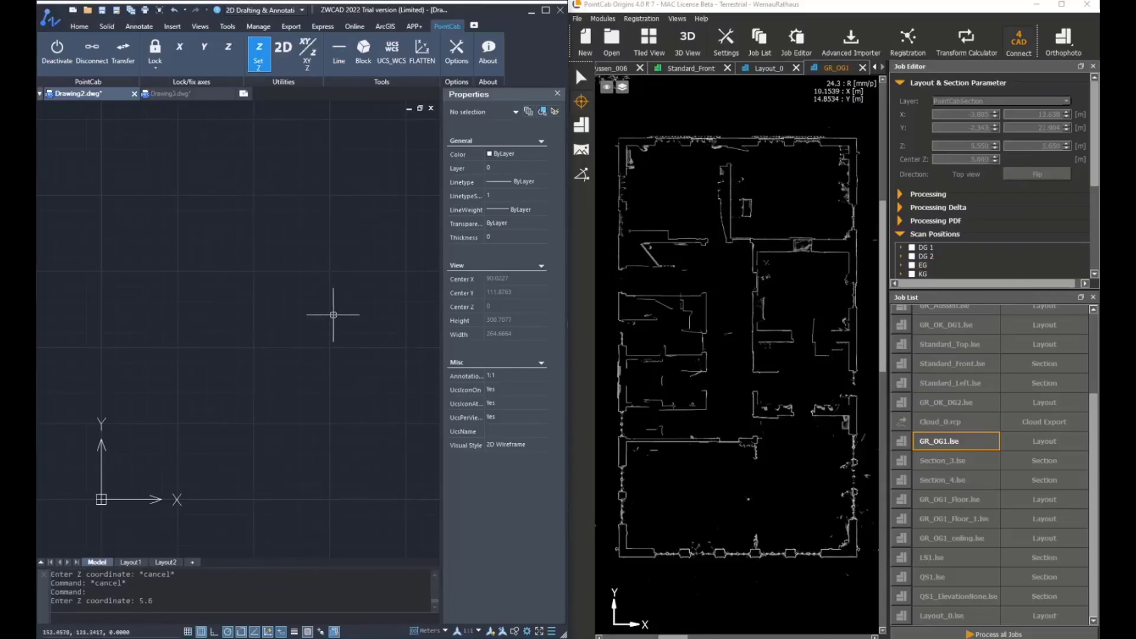
pyautogui.click(339, 53)
pyautogui.press('Return')
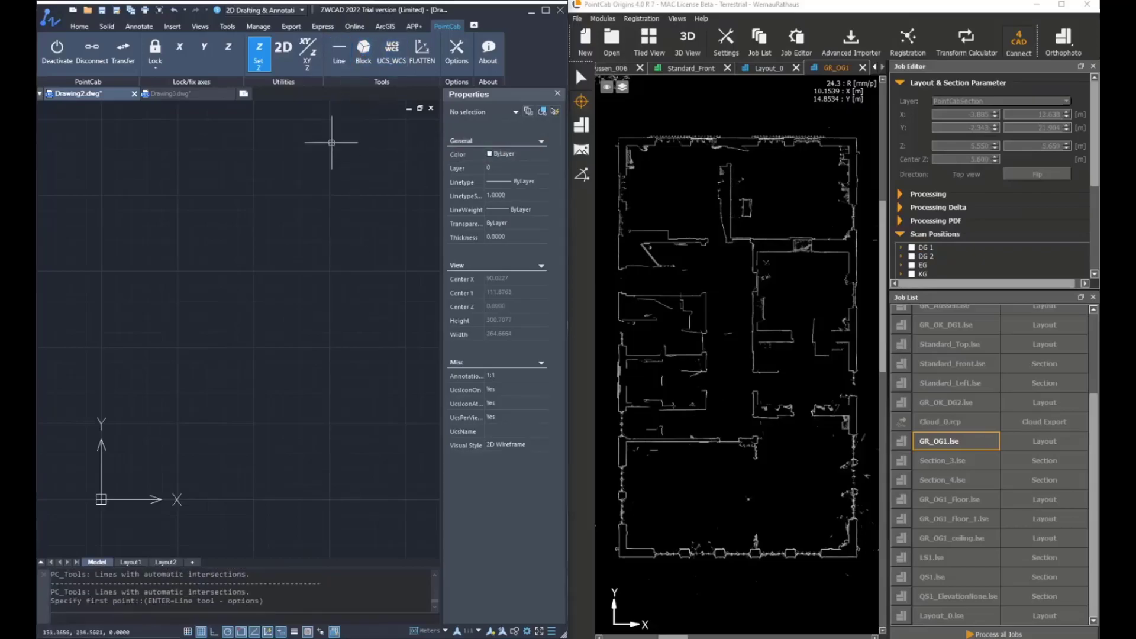
pyautogui.press('Return')
pyautogui.moveTo(620, 205); pyautogui.dragTo(425, 207)
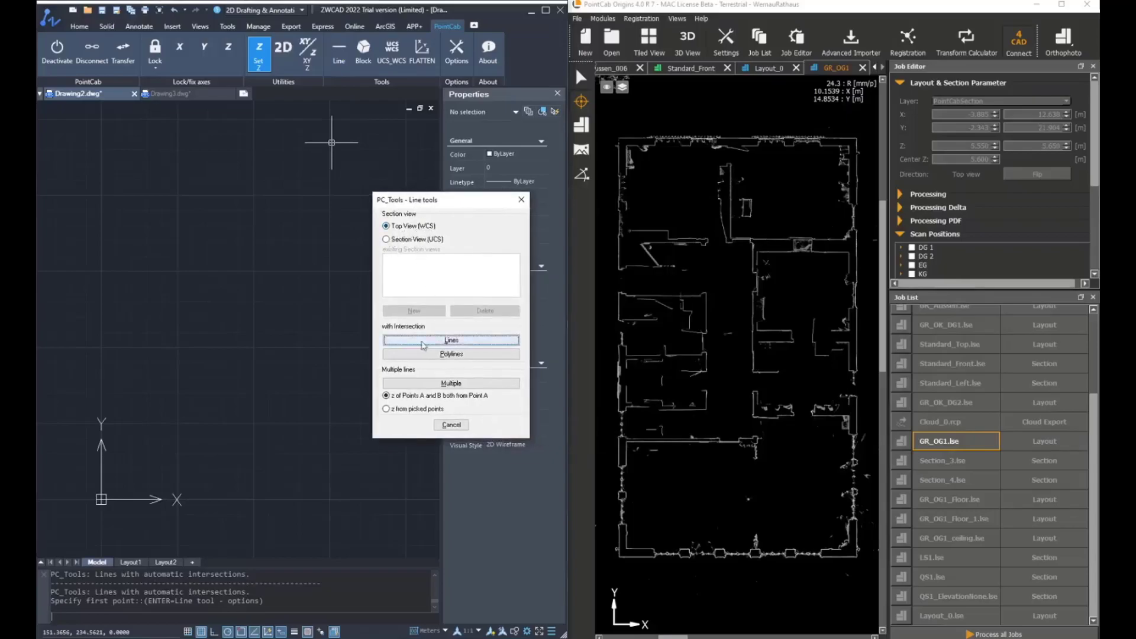
pyautogui.click(450, 341)
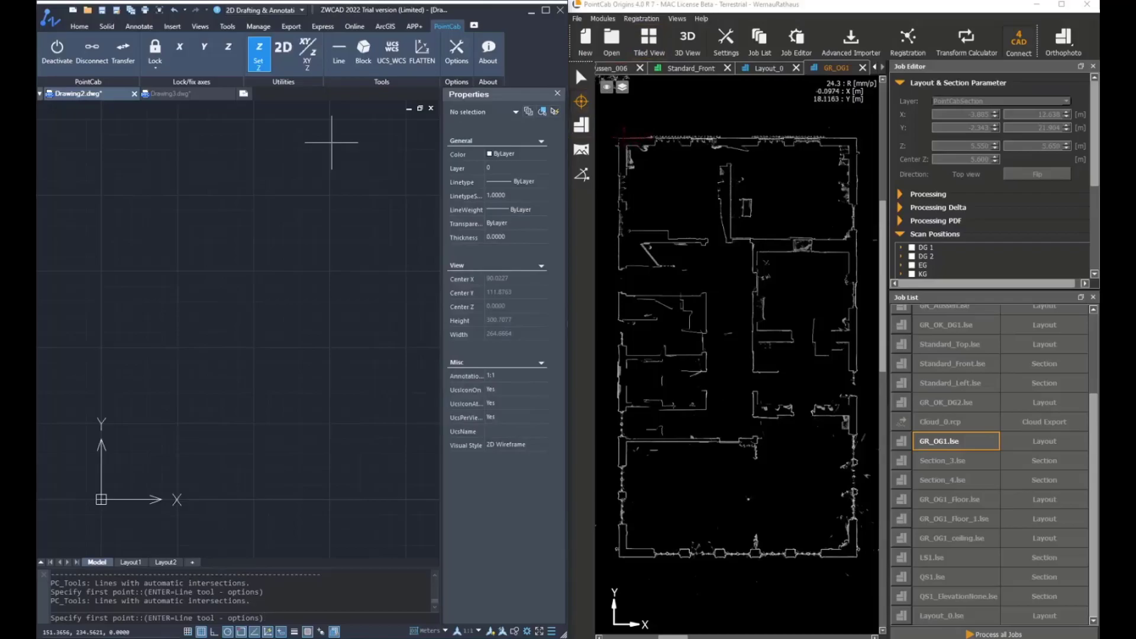
pyautogui.click(622, 138)
pyautogui.click(851, 138)
pyautogui.click(857, 143)
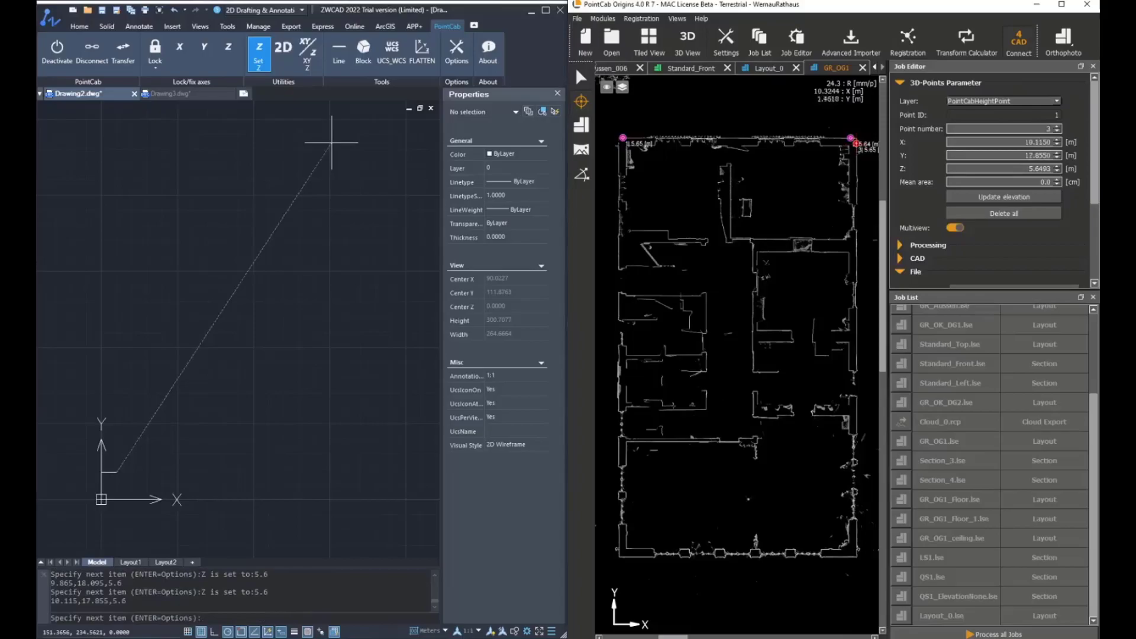
pyautogui.click(858, 548)
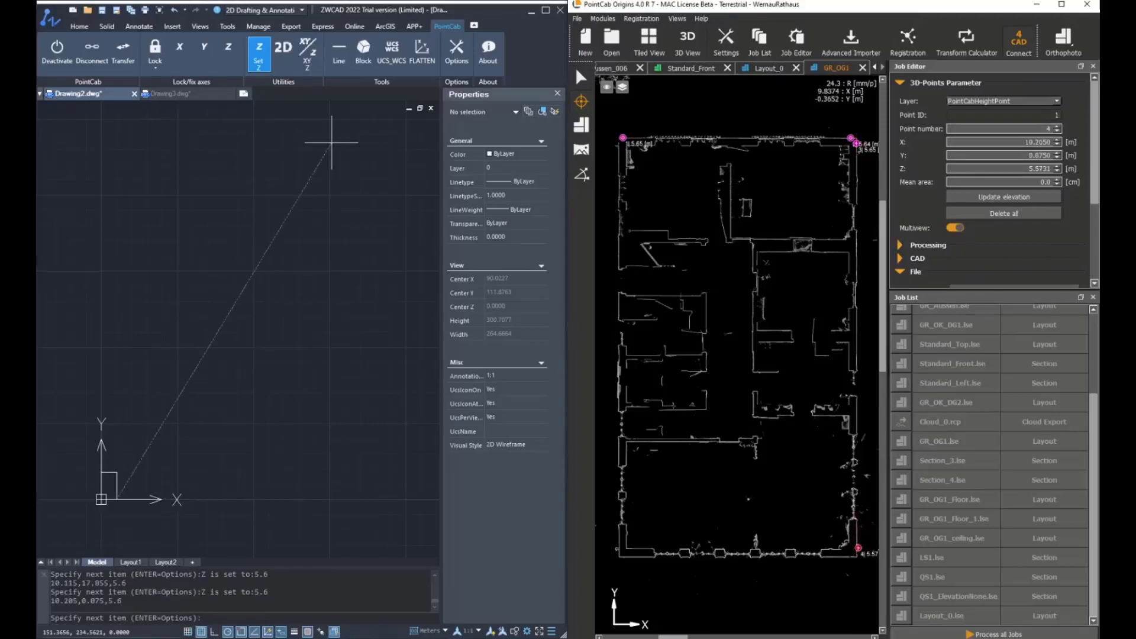
# Trace the outer faces of the lower and left-hand exterior walls, and finish the line sequence with an intersection to the first line
pyautogui.click(850, 557)
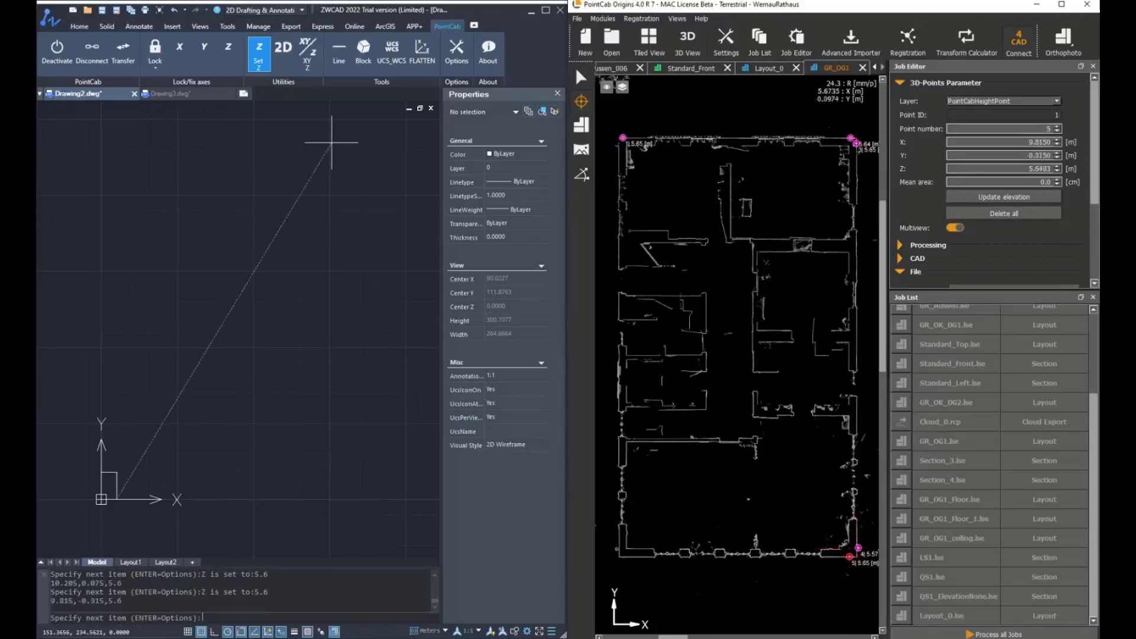
pyautogui.click(625, 557)
pyautogui.click(619, 536)
pyautogui.click(619, 155)
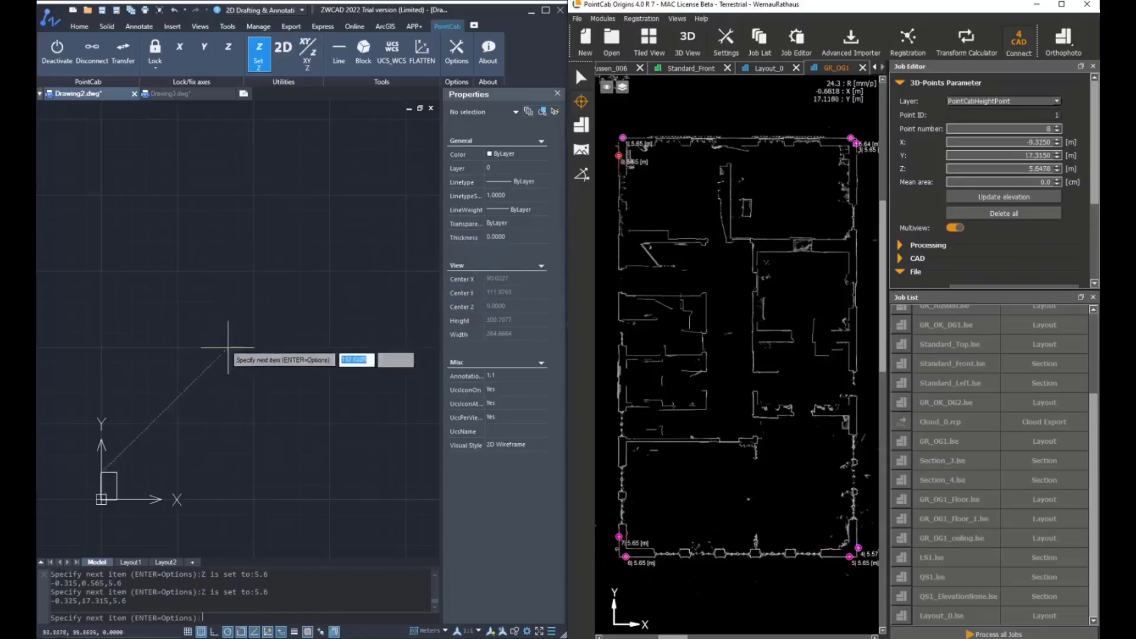
pyautogui.rightClick(222, 408)
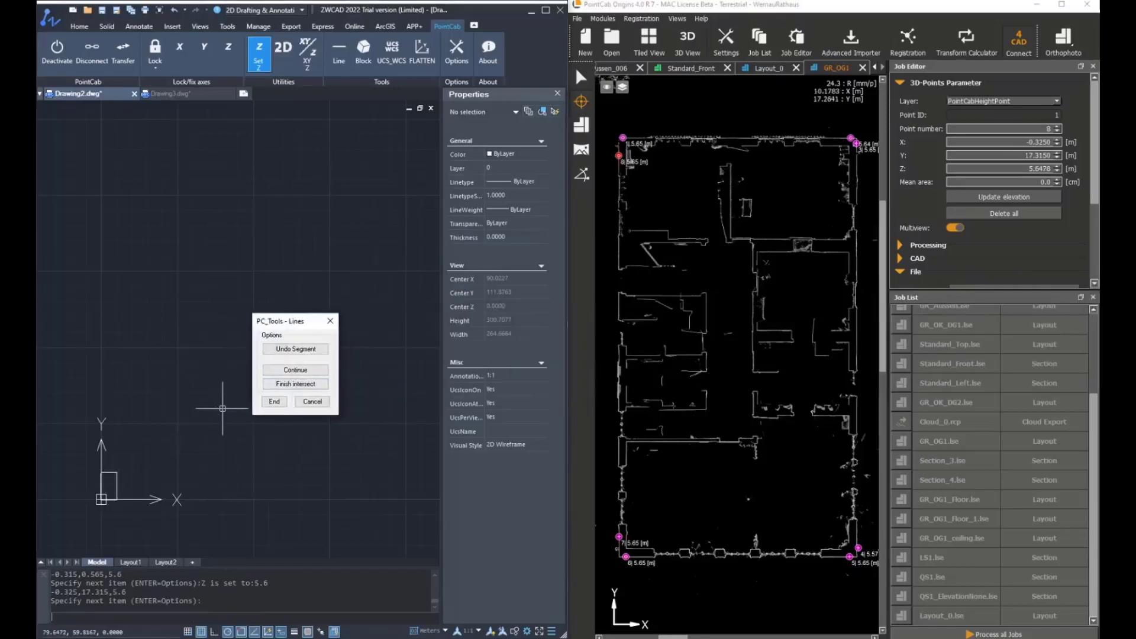
pyautogui.click(295, 384)
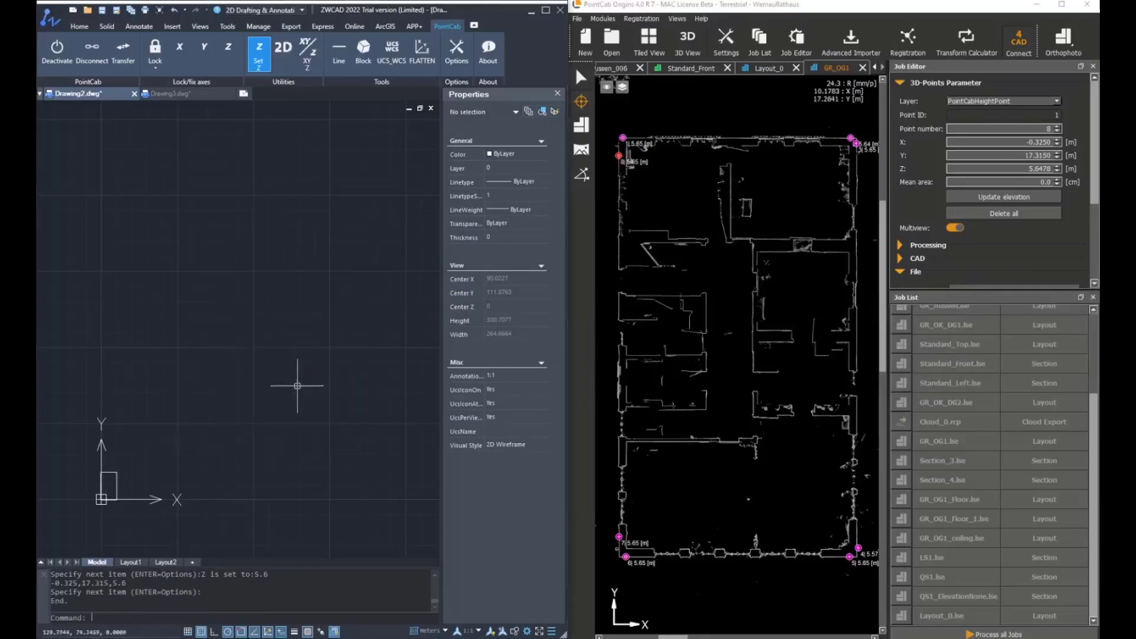
# Examine the traced outer wall outline up close in the drawing, and clear any selection
pyautogui.click(262, 229)
pyautogui.click(204, 200)
pyautogui.scroll(-3, 228, 229)
pyautogui.click(346, 474)
pyautogui.click(219, 336)
pyautogui.press('Escape')
pyautogui.press('Escape')
pyautogui.press('Escape')
# Using Top View (WCS) polylines with automatic intersections, trace the inner faces of the upper and right-hand exterior walls from the scan
pyautogui.click(345, 56)
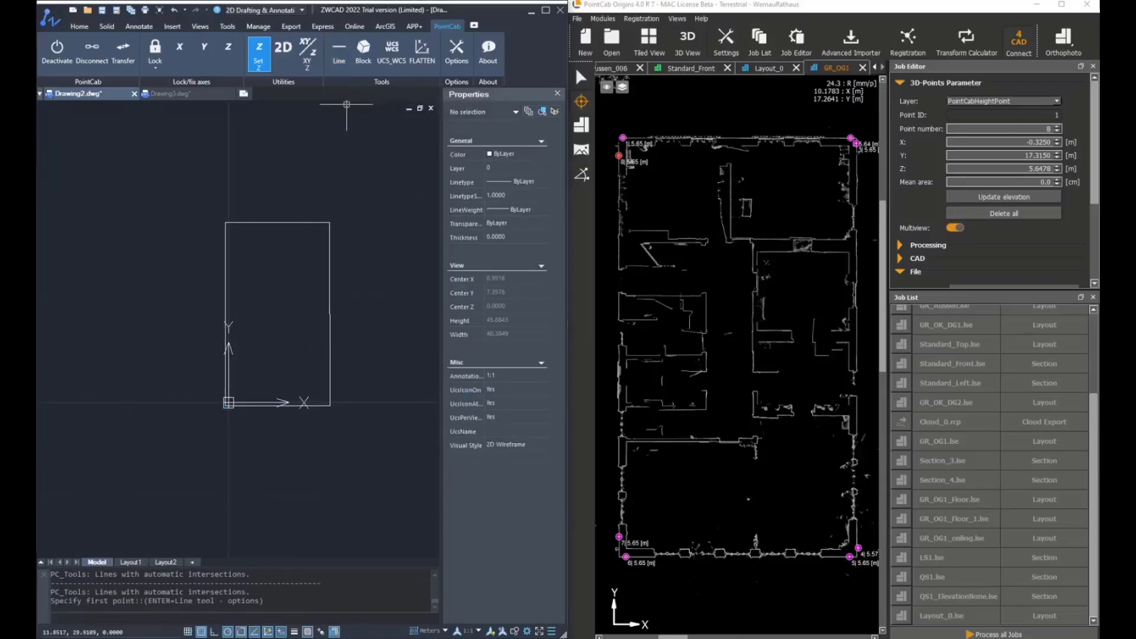
pyautogui.press('Return')
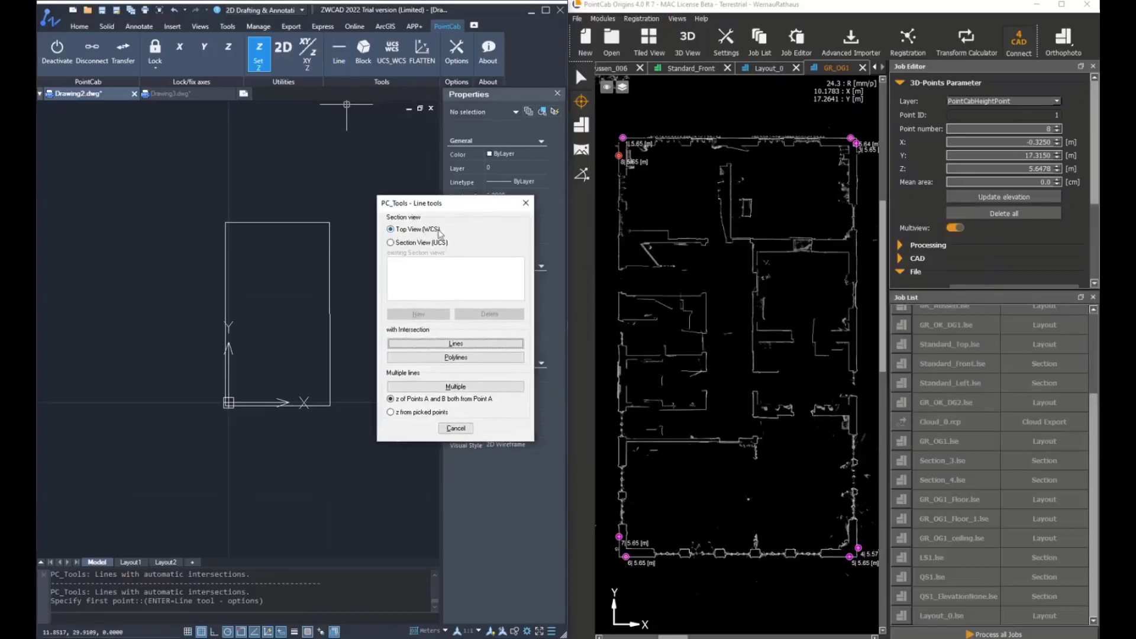
pyautogui.click(456, 358)
pyautogui.scroll(3, 640, 189)
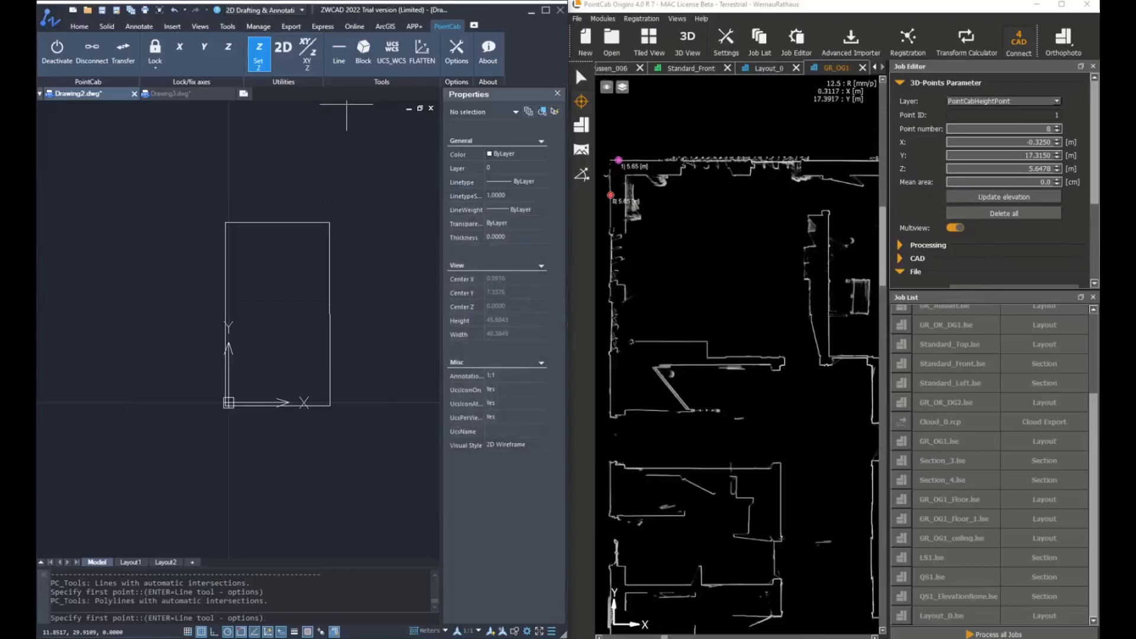
pyautogui.click(635, 175)
pyautogui.moveTo(828, 195); pyautogui.dragTo(721, 149, button='middle')
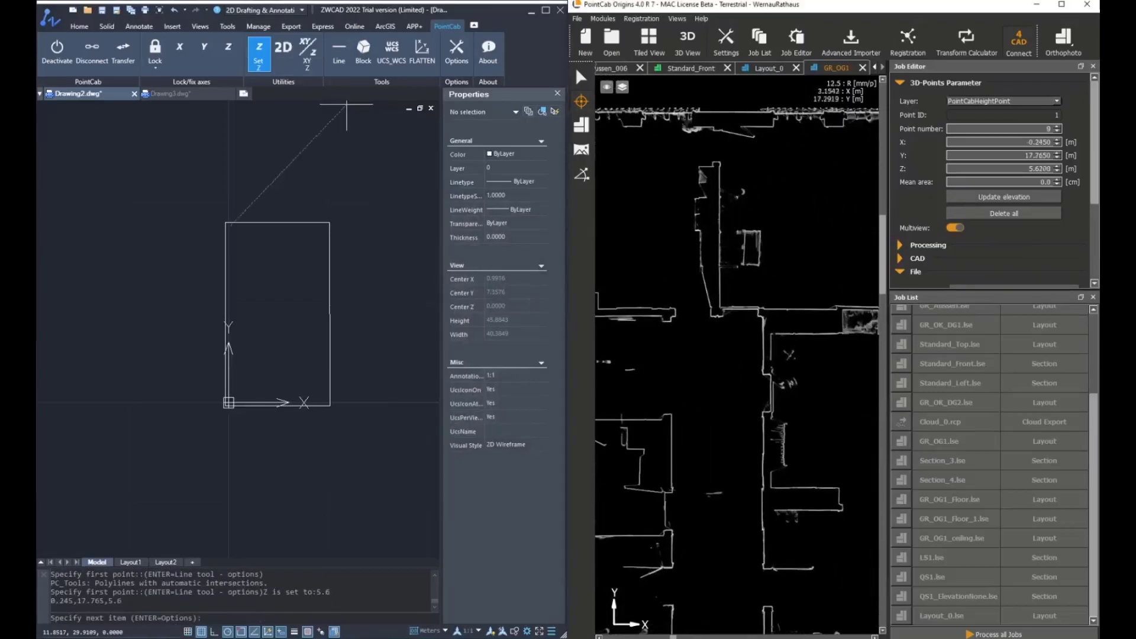
pyautogui.moveTo(806, 152); pyautogui.dragTo(665, 145, button='middle')
pyautogui.click(780, 122)
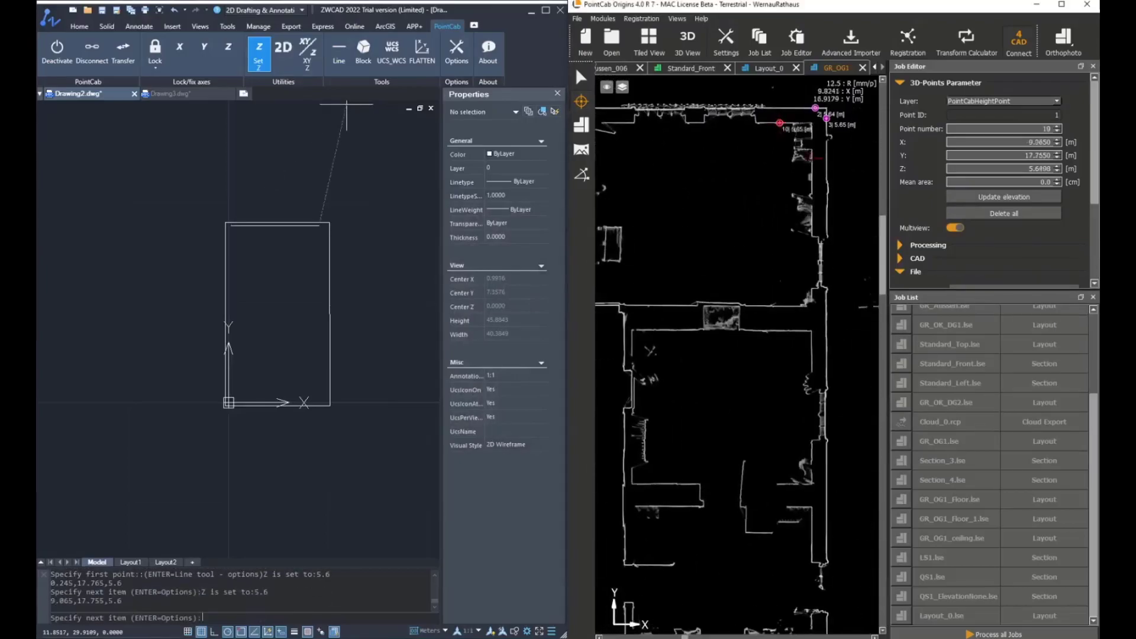
pyautogui.click(811, 165)
pyautogui.moveTo(725, 256); pyautogui.dragTo(696, 83, button='middle')
pyautogui.moveTo(716, 450); pyautogui.dragTo(706, 162, button='middle')
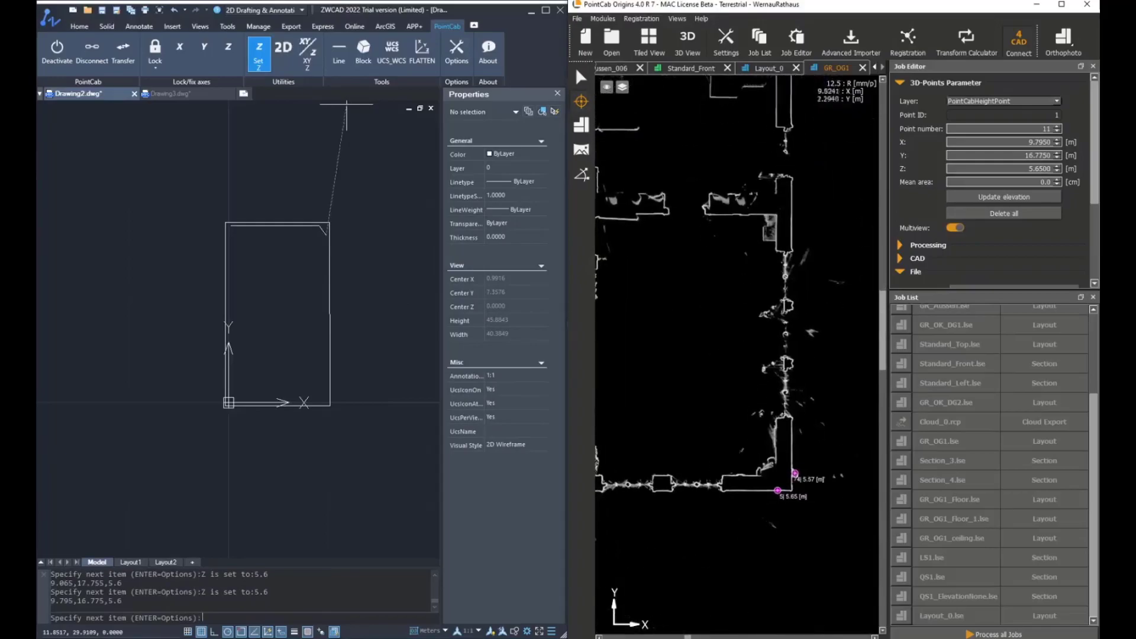
pyautogui.click(775, 439)
# Trace the inner faces of the lower and left-hand exterior walls, and finish the polyline with an intersection at its starting side
pyautogui.click(751, 476)
pyautogui.scroll(-1, 751, 476)
pyautogui.moveTo(679, 372); pyautogui.dragTo(889, 348, button='middle')
pyautogui.click(676, 414)
pyautogui.click(654, 403)
pyautogui.moveTo(728, 193); pyautogui.dragTo(726, 422, button='middle')
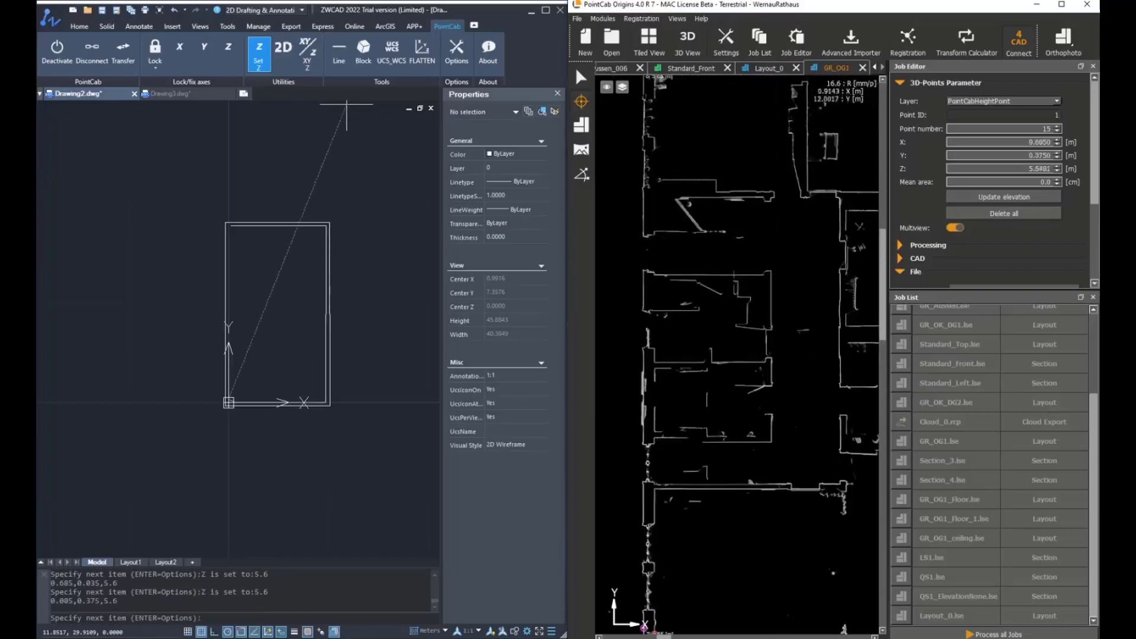
pyautogui.moveTo(667, 203); pyautogui.dragTo(671, 381, button='middle')
pyautogui.scroll(2, 637, 257)
pyautogui.click(674, 282)
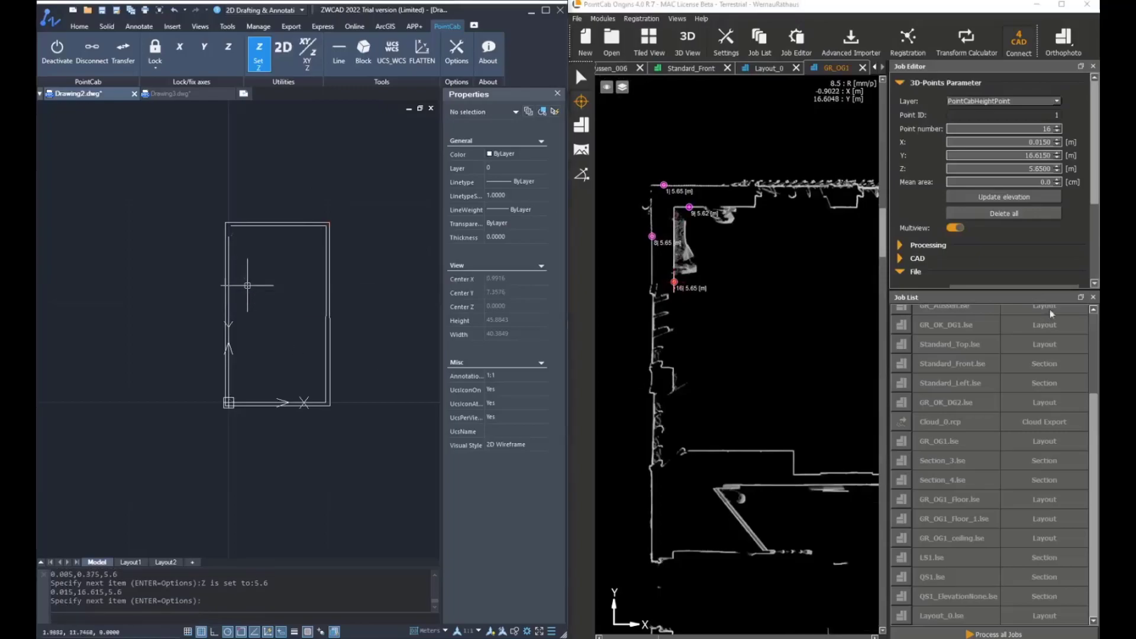
pyautogui.press('Return')
pyautogui.moveTo(888, 299); pyautogui.dragTo(470, 299)
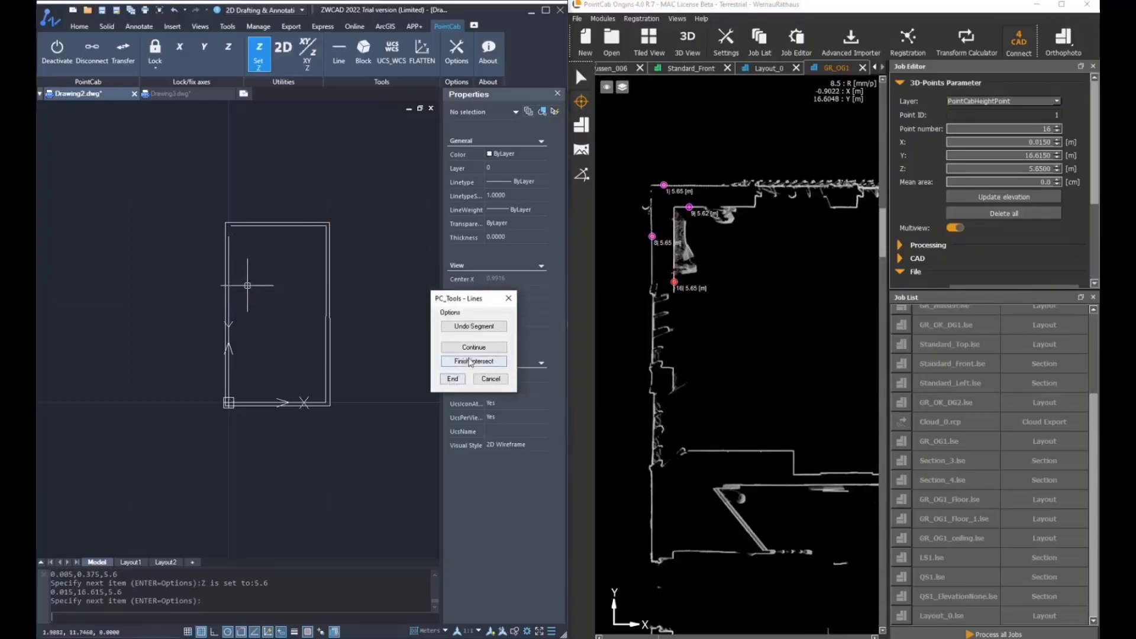
pyautogui.click(453, 378)
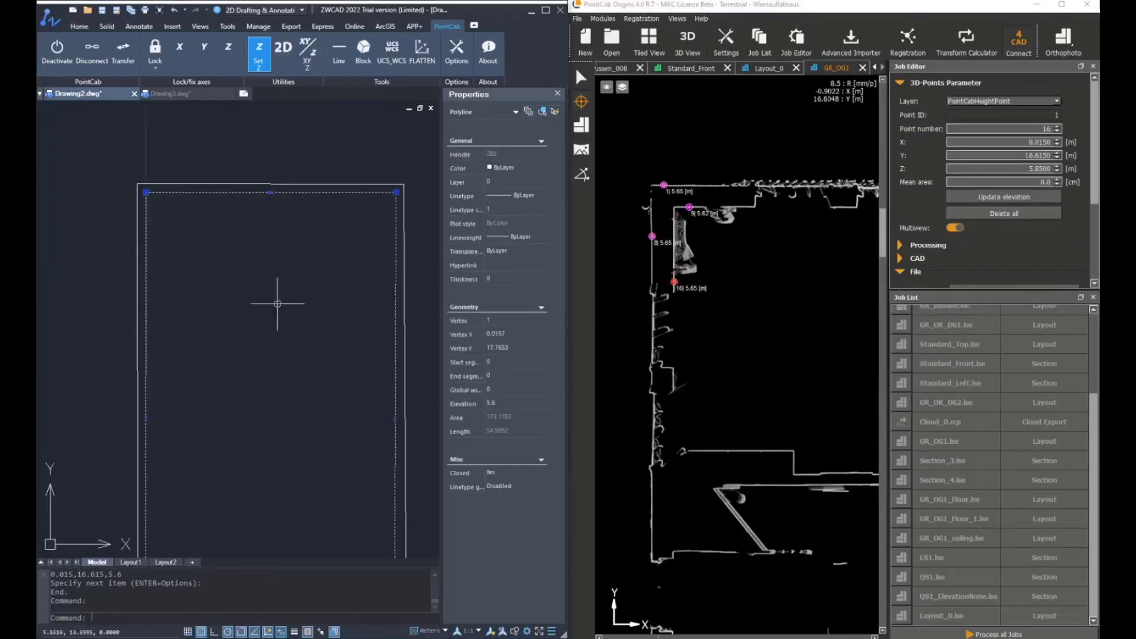
# Check the inner wall polyline's shape and elevation in its properties, and clear the selection
pyautogui.moveTo(311, 235); pyautogui.dragTo(313, 233, button='middle')
pyautogui.click(527, 406)
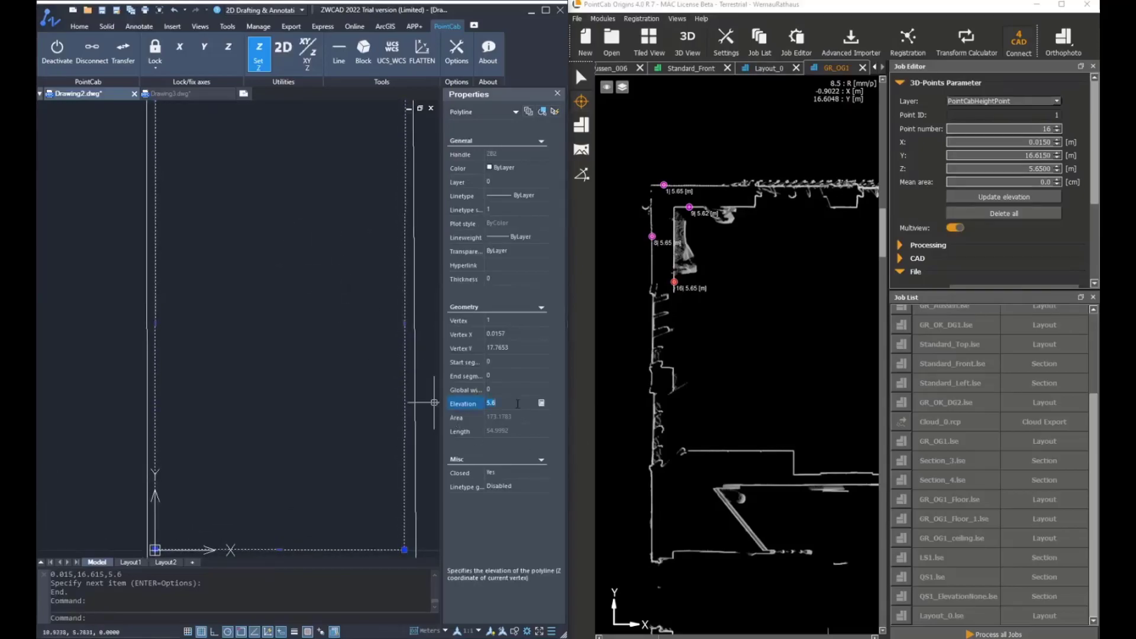
pyautogui.click(260, 383)
pyautogui.scroll(-1, 260, 384)
pyautogui.press('Escape')
pyautogui.press('Escape')
pyautogui.press('Escape')
pyautogui.press('Escape')
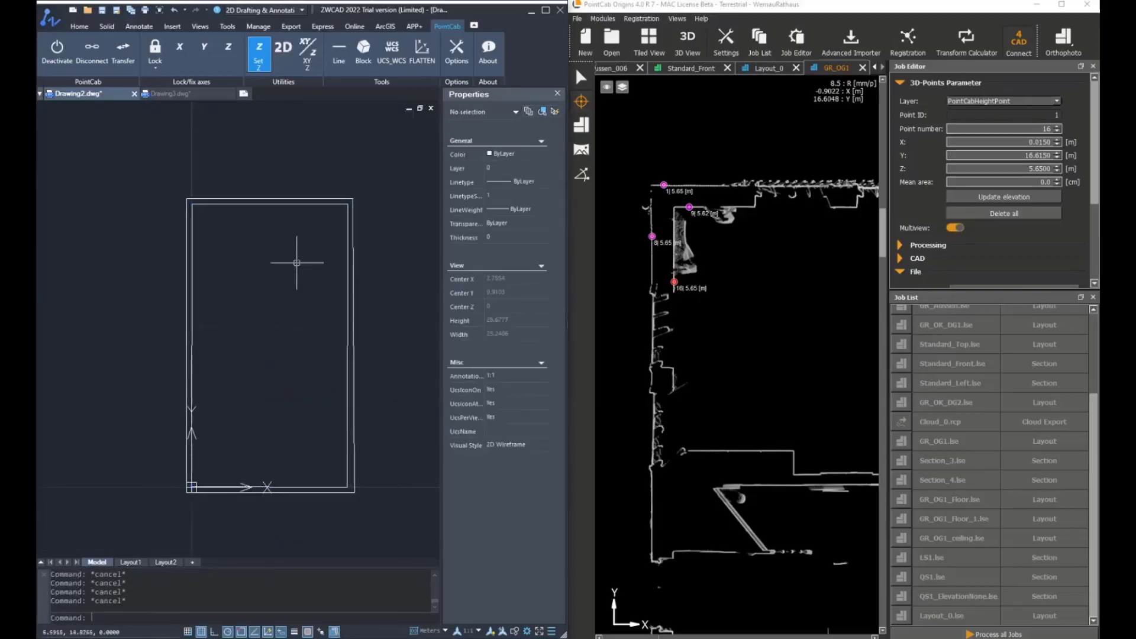
# Using Multiple lines with both Z values from Point A, trace both faces of the partition wall above the large lower room
pyautogui.click(339, 52)
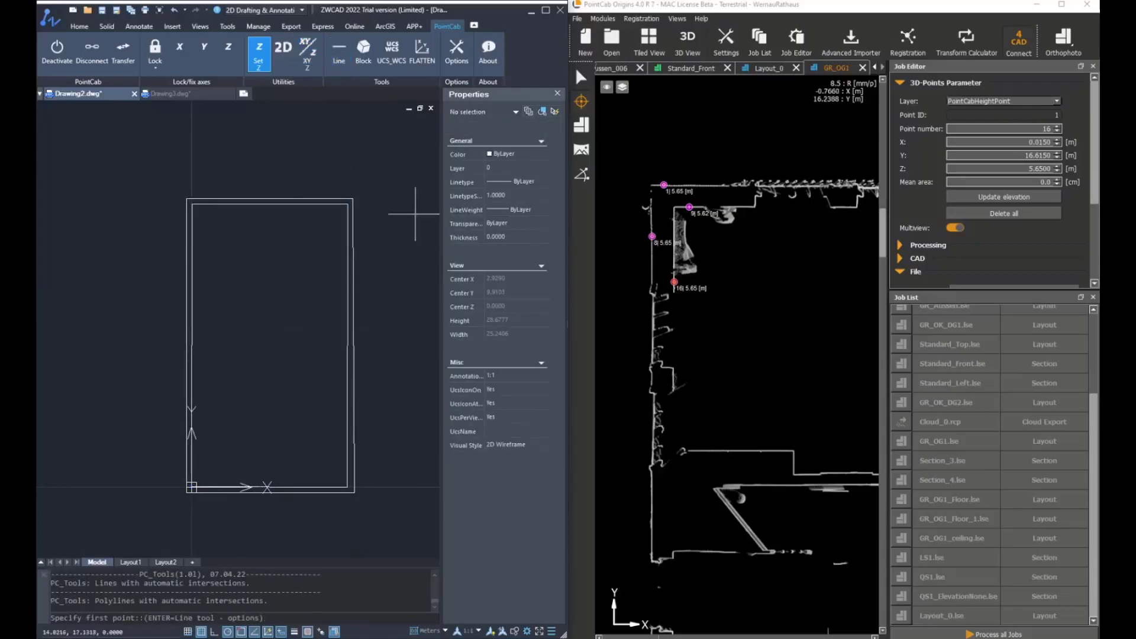
pyautogui.press('Return')
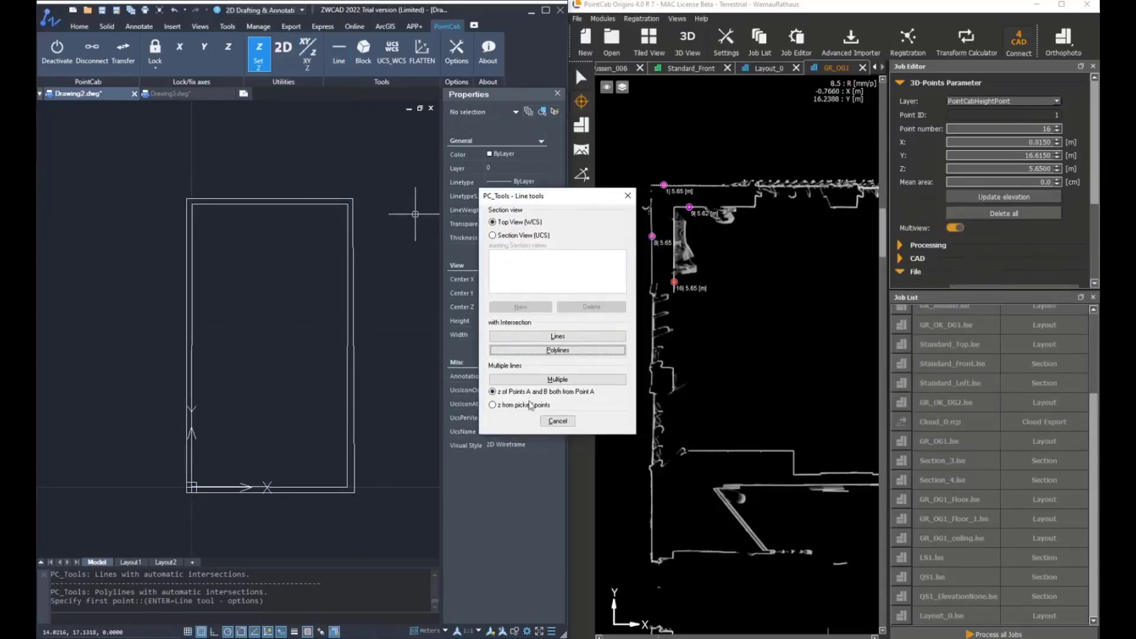
pyautogui.click(541, 380)
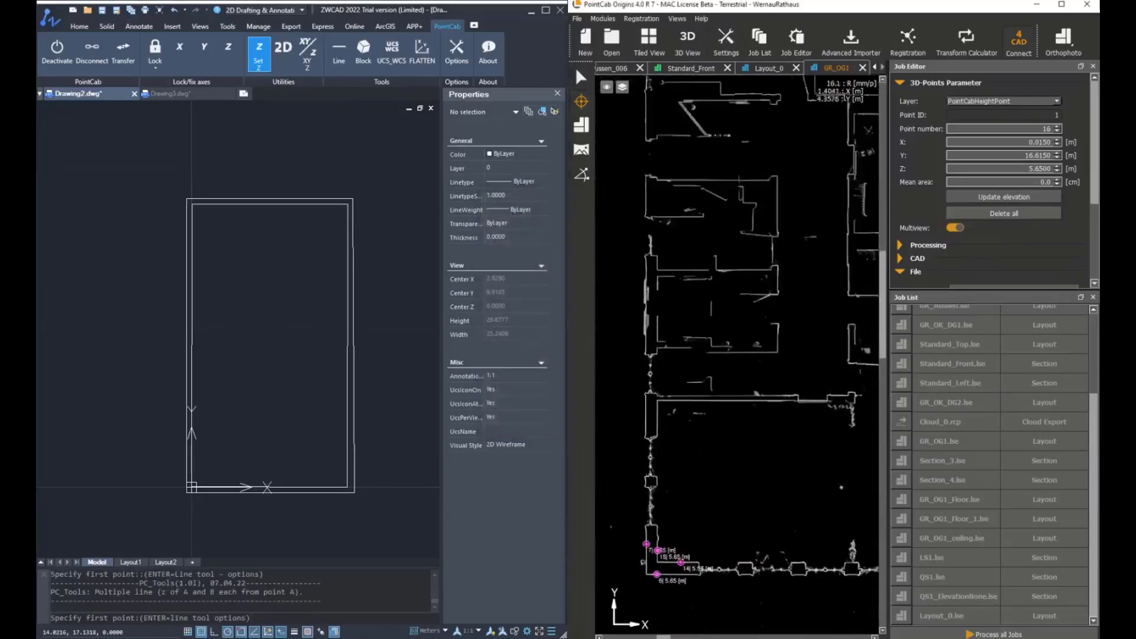
pyautogui.click(656, 392)
pyautogui.moveTo(830, 391); pyautogui.dragTo(682, 385, button='middle')
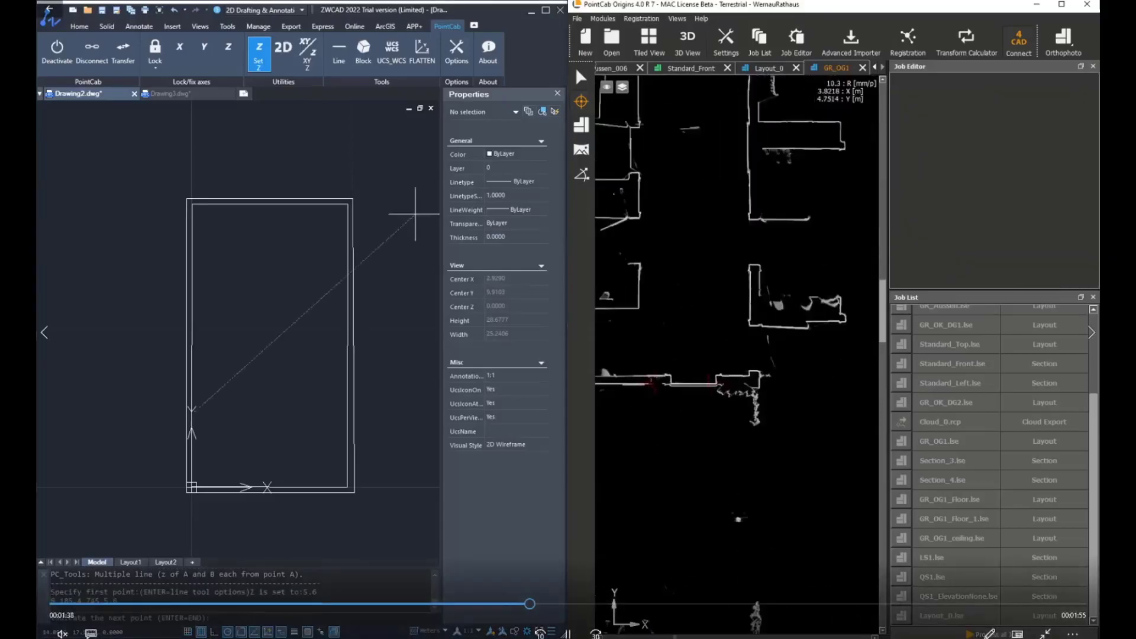
pyautogui.click(660, 384)
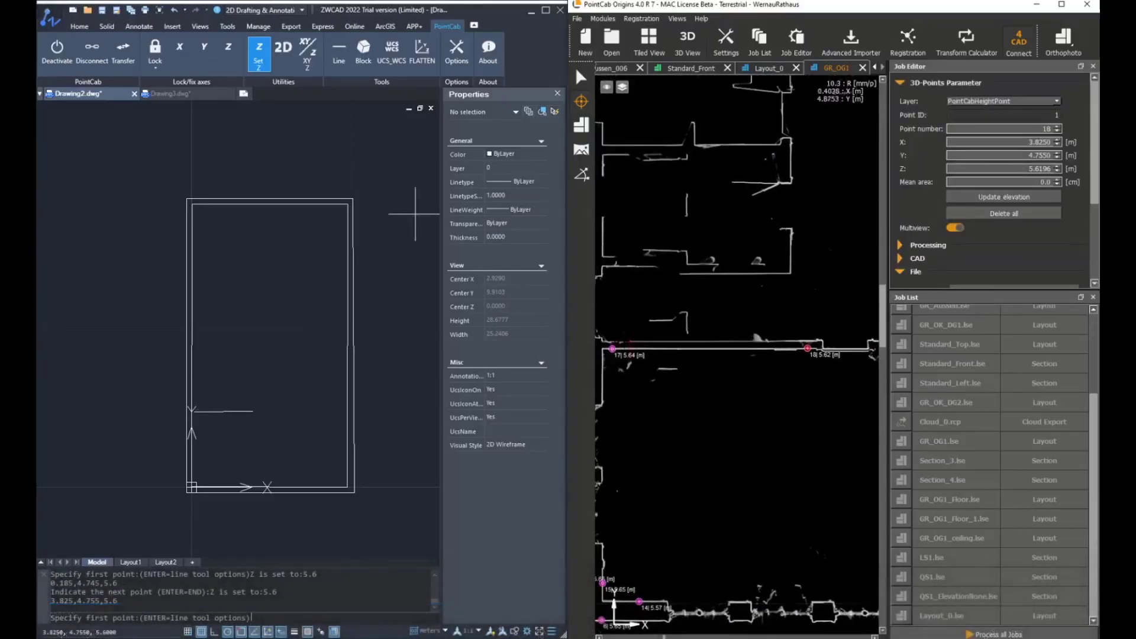
pyautogui.click(624, 342)
pyautogui.click(813, 341)
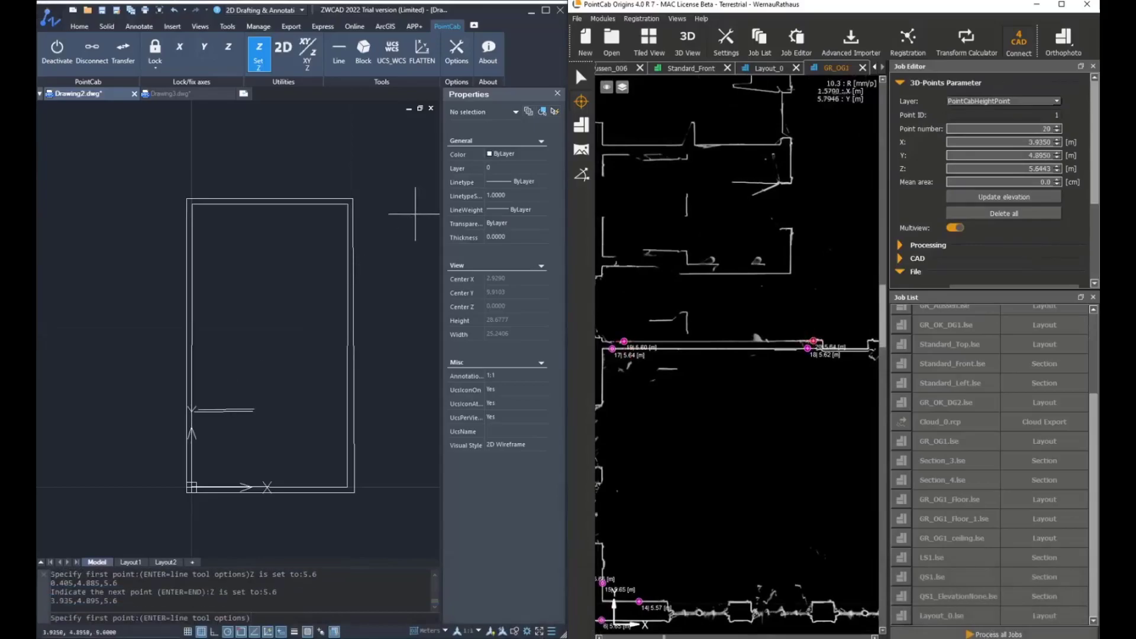
# Add two separate horizontal lines along the partition walls of the left-hand rooms, and end the multiple-line command
pyautogui.moveTo(626, 333); pyautogui.dragTo(683, 330, button='middle')
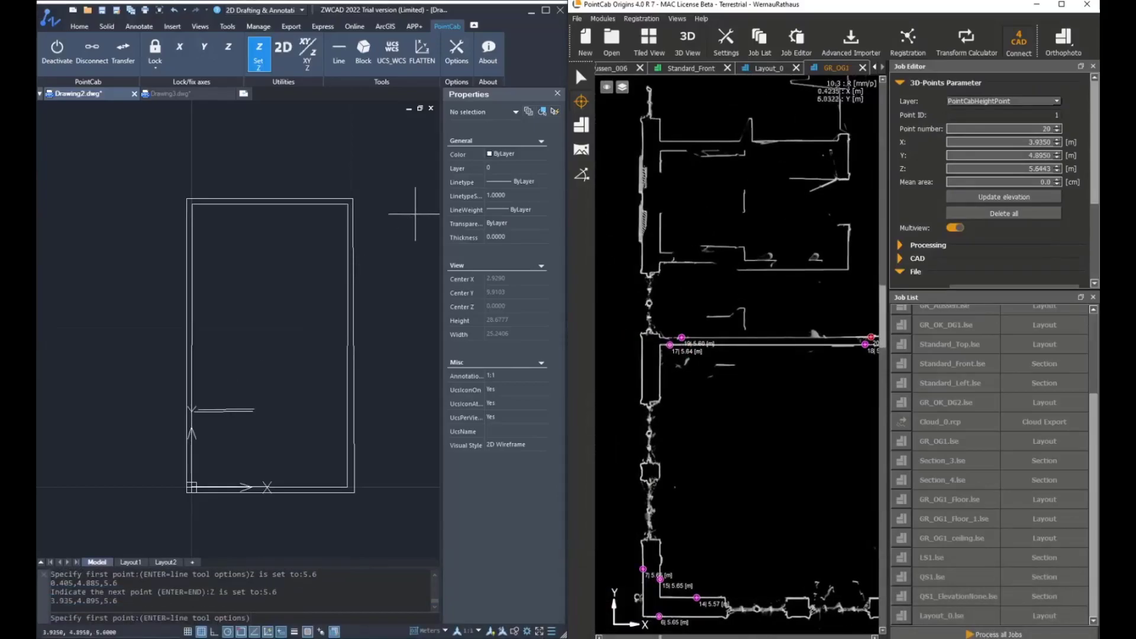
pyautogui.click(674, 140)
pyautogui.click(827, 140)
pyautogui.moveTo(734, 156); pyautogui.dragTo(753, 358, button='middle')
pyautogui.click(696, 205)
pyautogui.click(828, 204)
pyautogui.press('Escape')
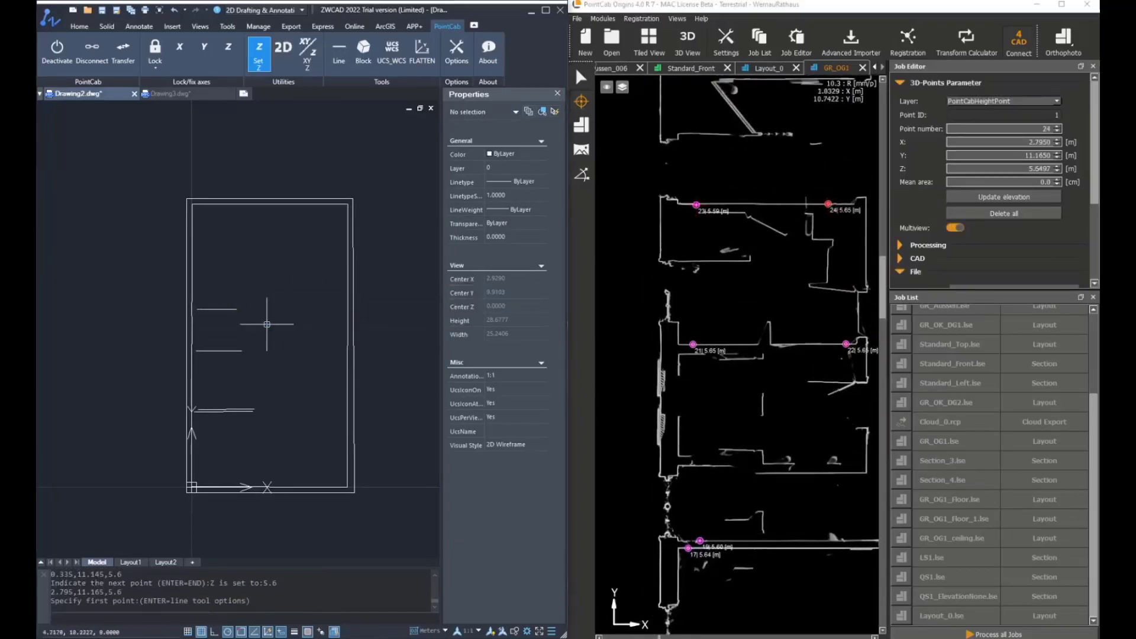
# Check the start and end Z values of the four partition lines in their properties, and clear the selection
pyautogui.scroll(3, 240, 451)
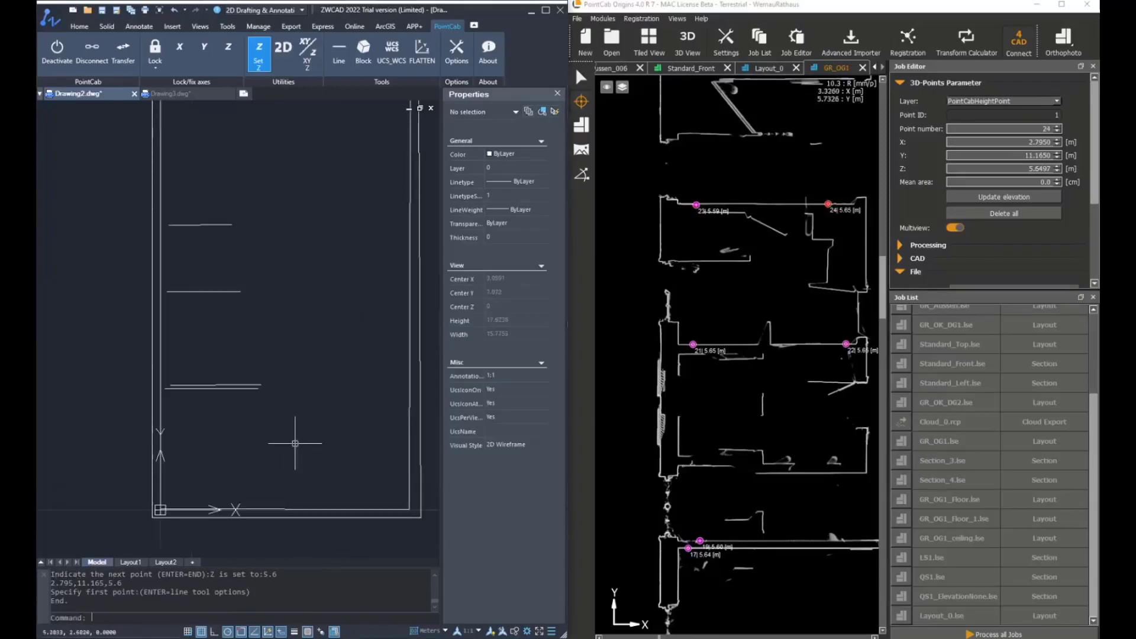
pyautogui.moveTo(313, 444); pyautogui.dragTo(206, 172)
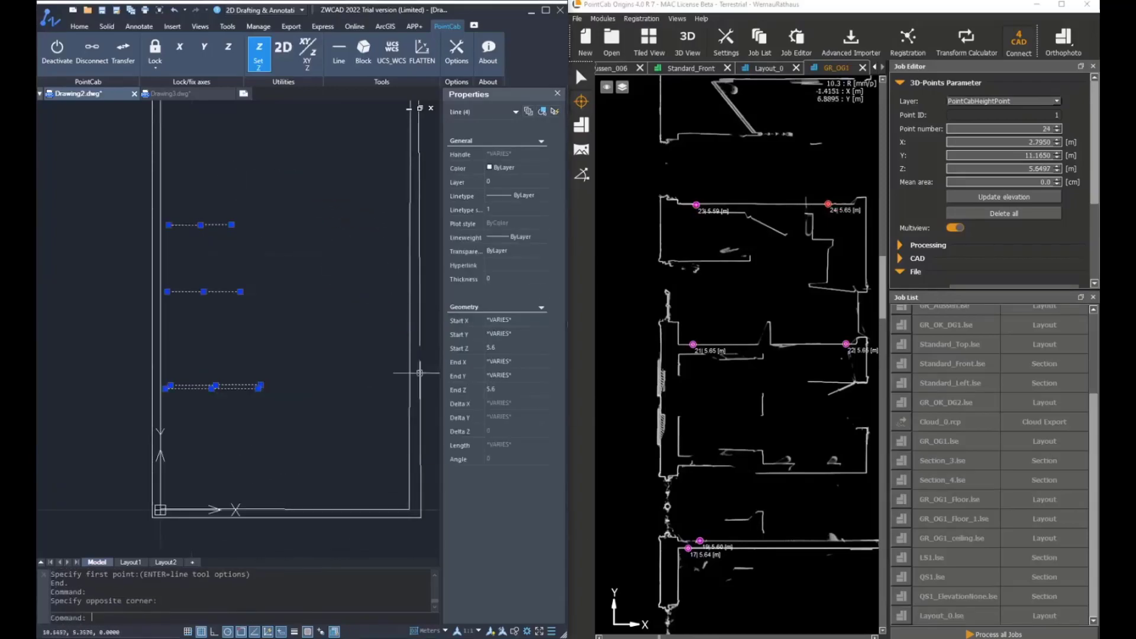
pyautogui.press('Escape')
pyautogui.press('Escape')
pyautogui.press('Escape')
pyautogui.moveTo(349, 364); pyautogui.dragTo(333, 383, button='middle')
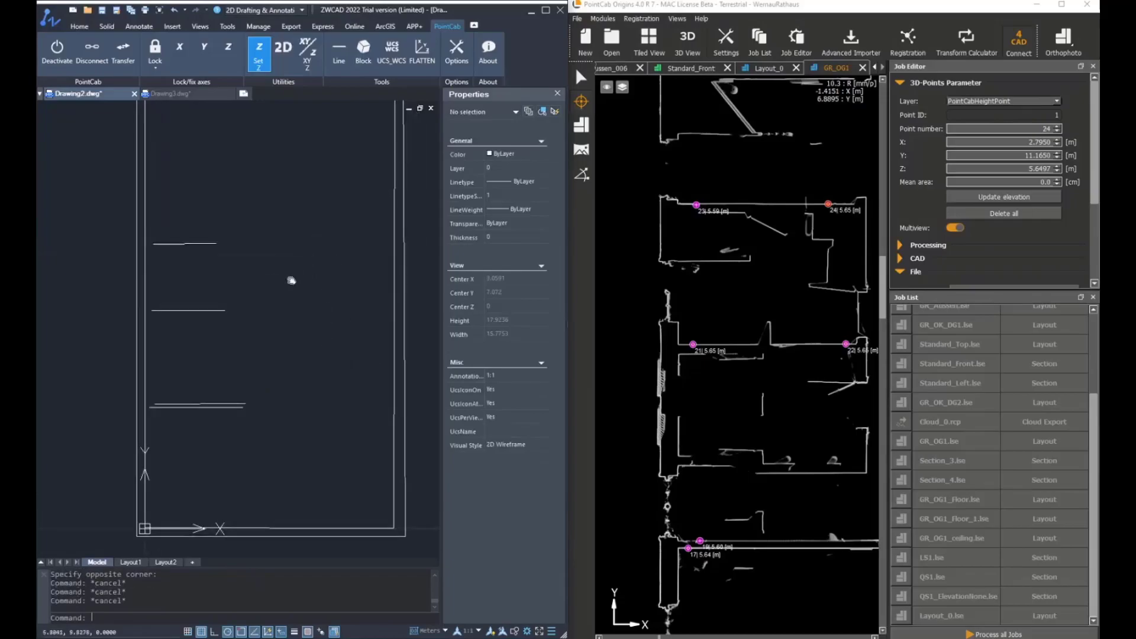
pyautogui.scroll(-5, 728, 422)
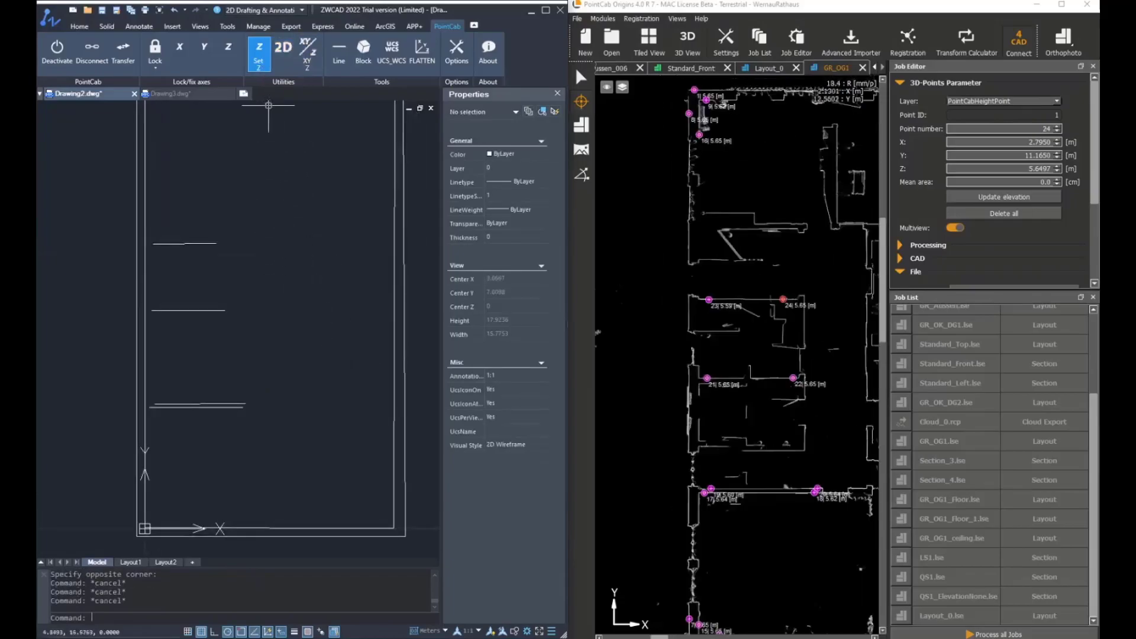
# Open the GR_DG2 layout from the job list and switch back to the selection tool
pyautogui.moveTo(853, 299); pyautogui.dragTo(776, 247, button='middle')
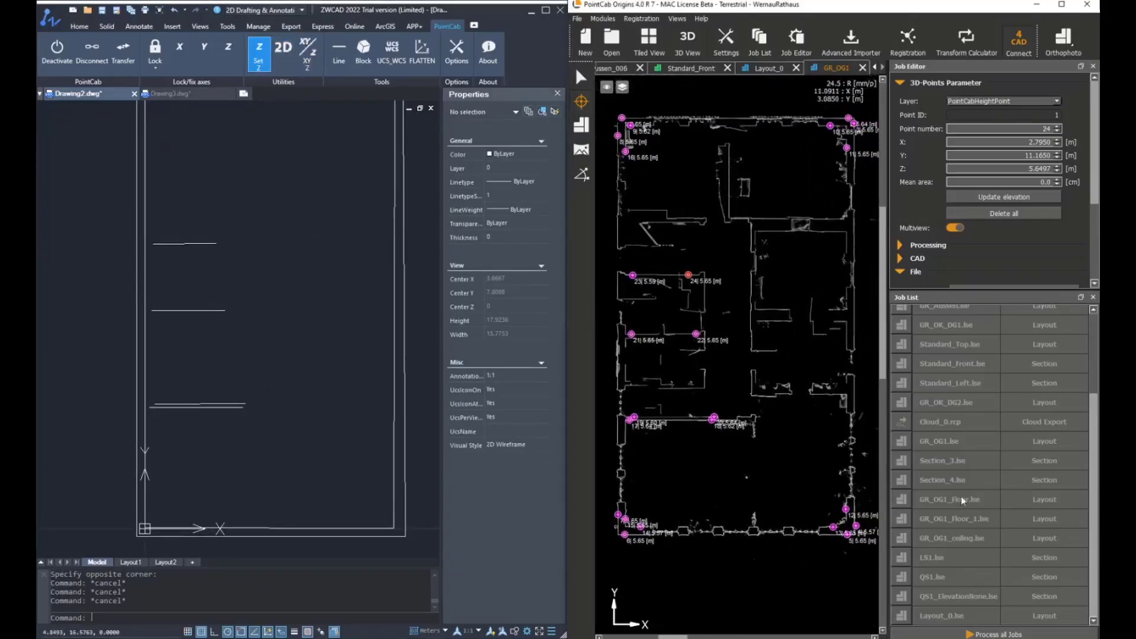
pyautogui.scroll(2, 967, 399)
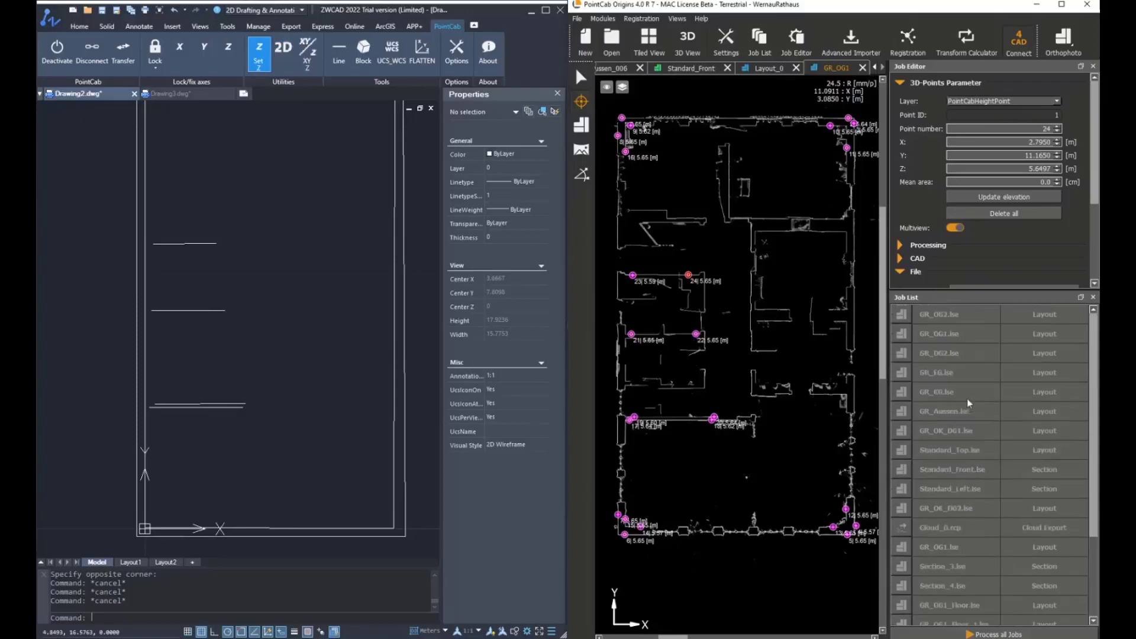
pyautogui.doubleClick(958, 354)
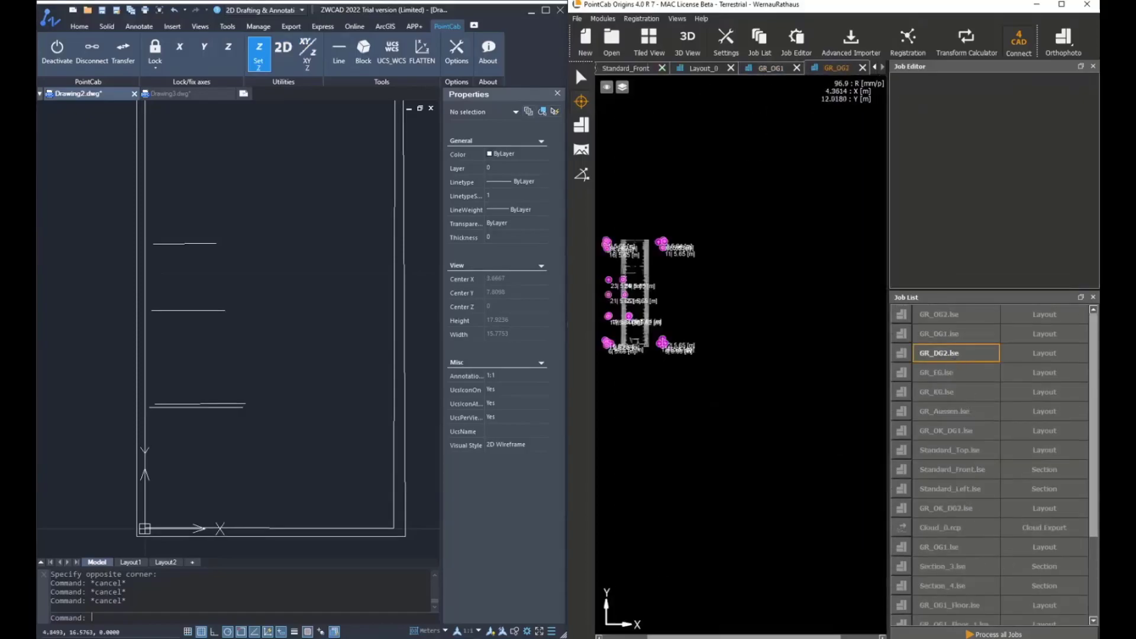
pyautogui.click(582, 78)
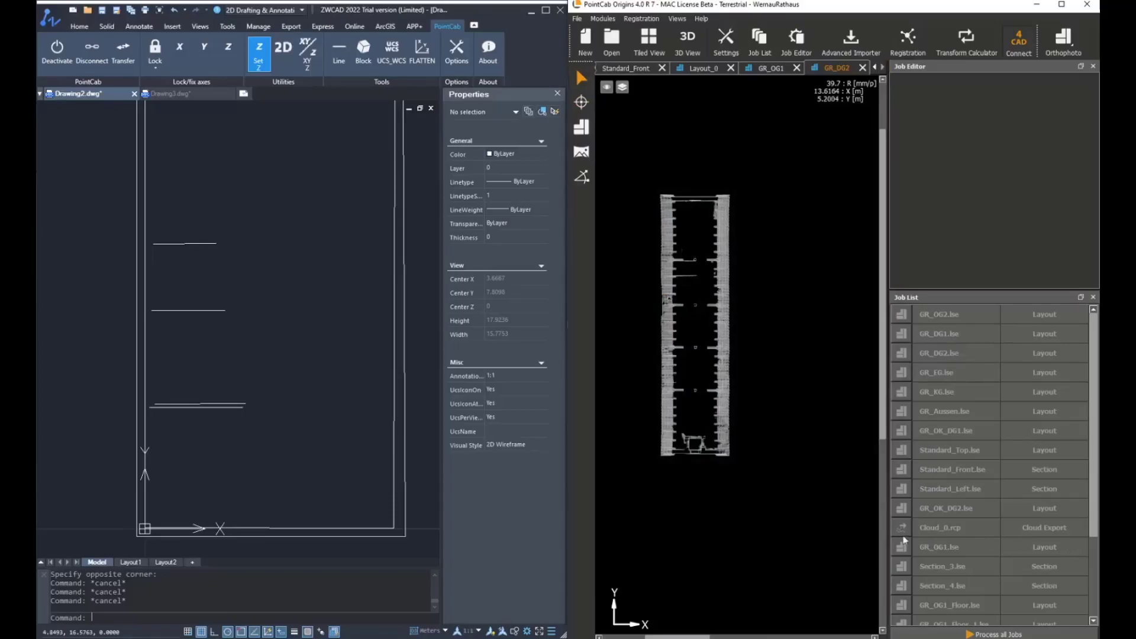
# Open the GR_OK_DG2 layout from the job list and show its layout and section parameters
pyautogui.scroll(-2, 946, 461)
pyautogui.doubleClick(947, 403)
pyautogui.scroll(5, 751, 355)
pyautogui.scroll(4, 761, 544)
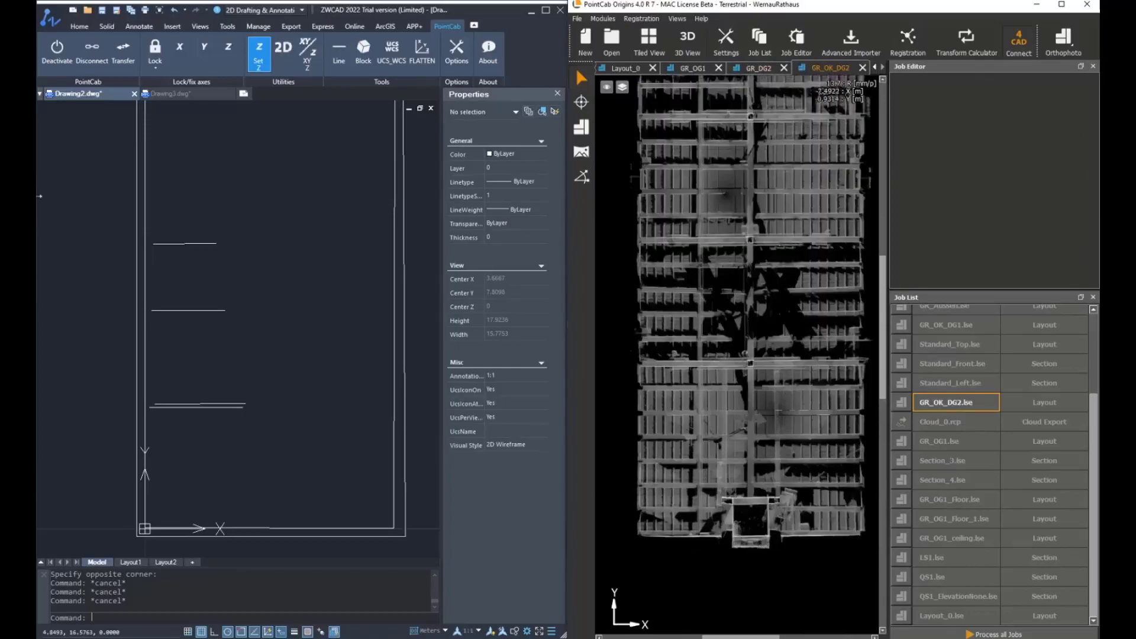
pyautogui.click(965, 402)
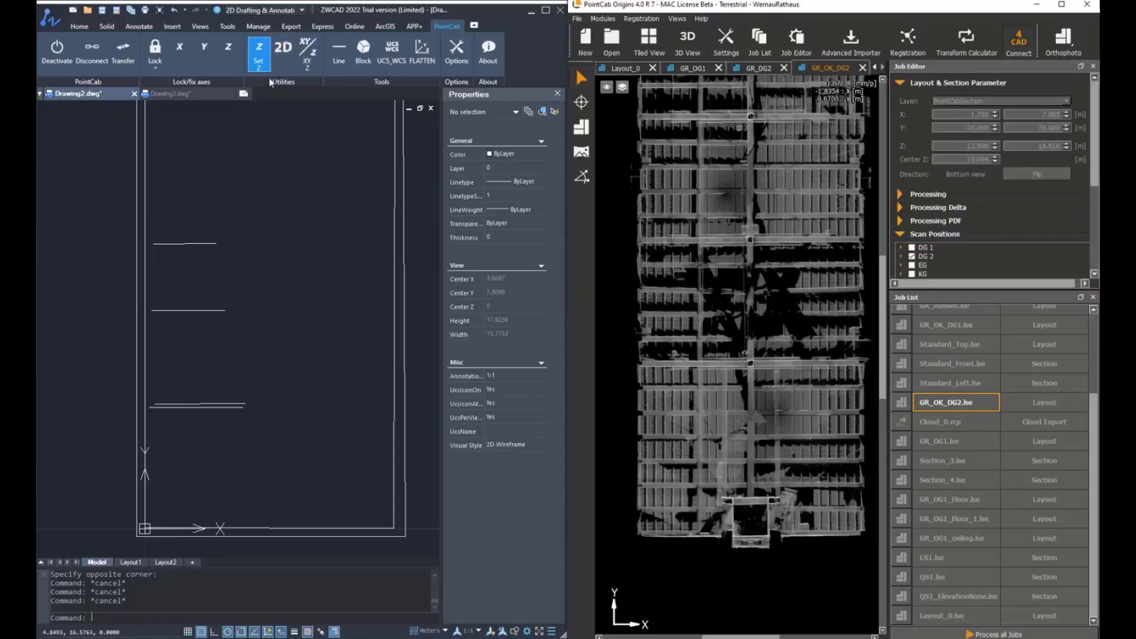
# In ZWCAD, set the fixed Z coordinate for transferred points to 13
pyautogui.click(258, 53)
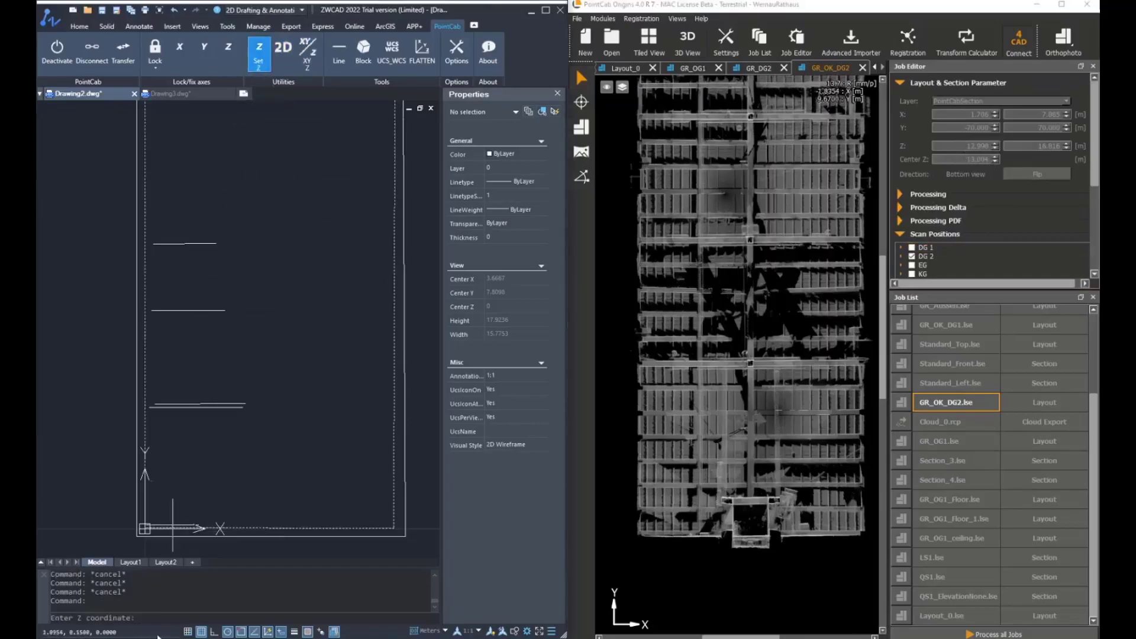
pyautogui.press('Return')
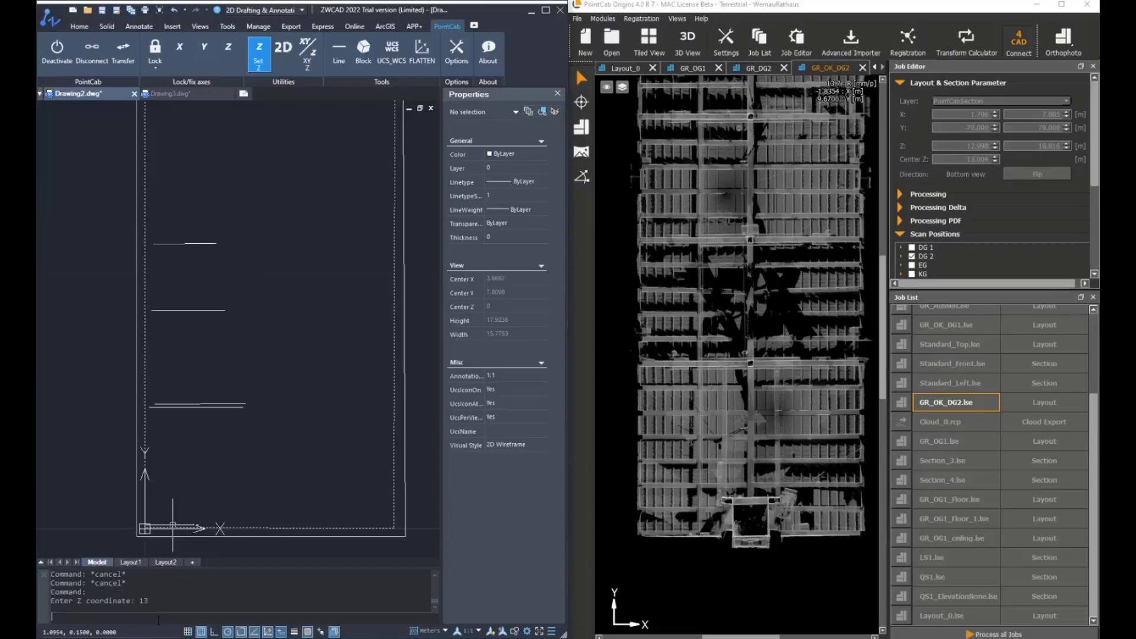
pyautogui.click(336, 62)
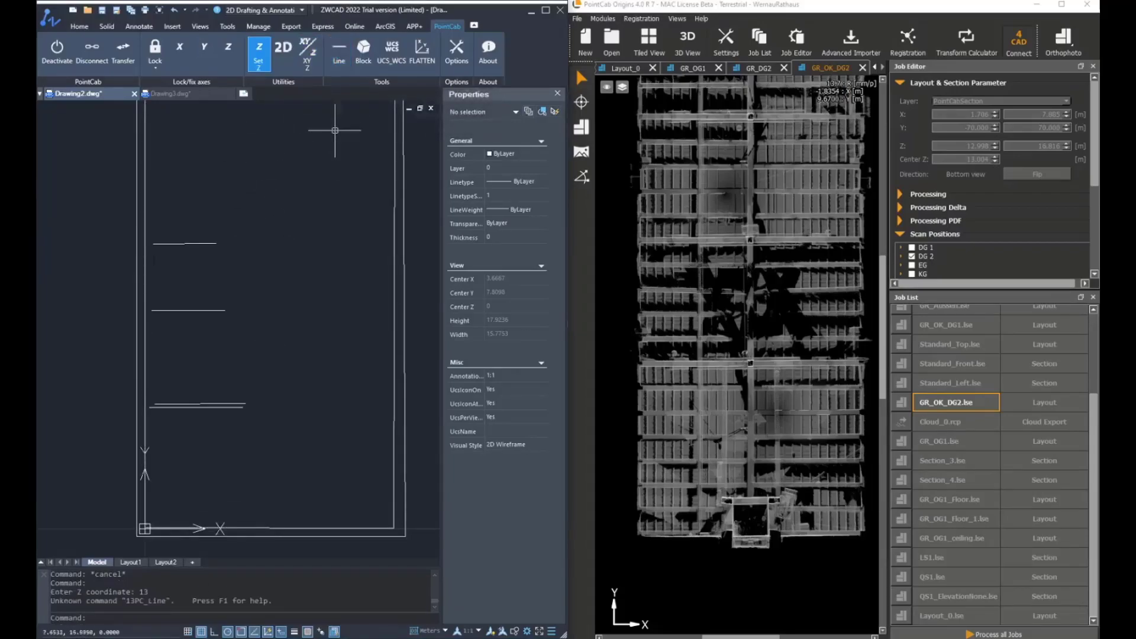
# Using Multiple lines with both Z values from Point A, trace both edges of the lowest full-width roof beam in GR_OK_DG2
pyautogui.click(339, 54)
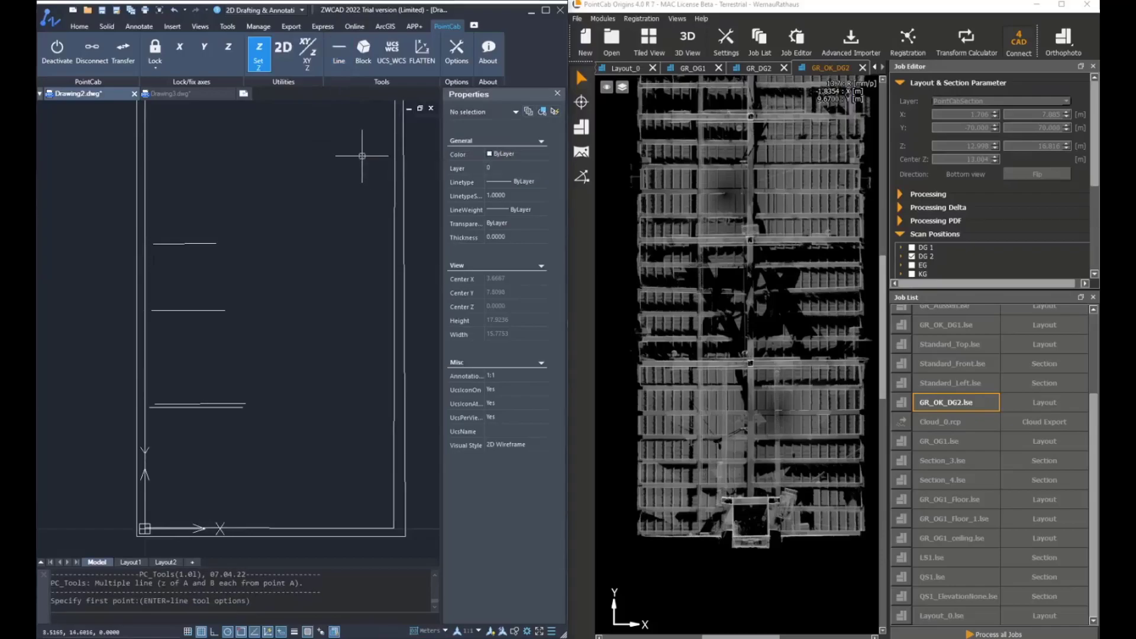
pyautogui.press('Return')
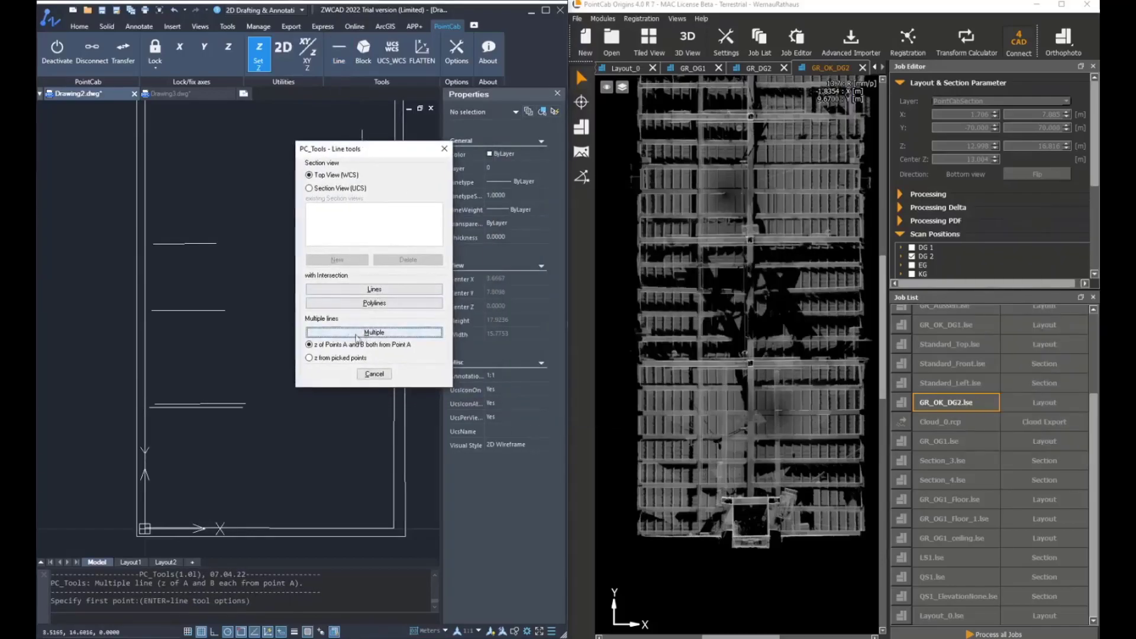
pyautogui.click(374, 332)
pyautogui.click(582, 102)
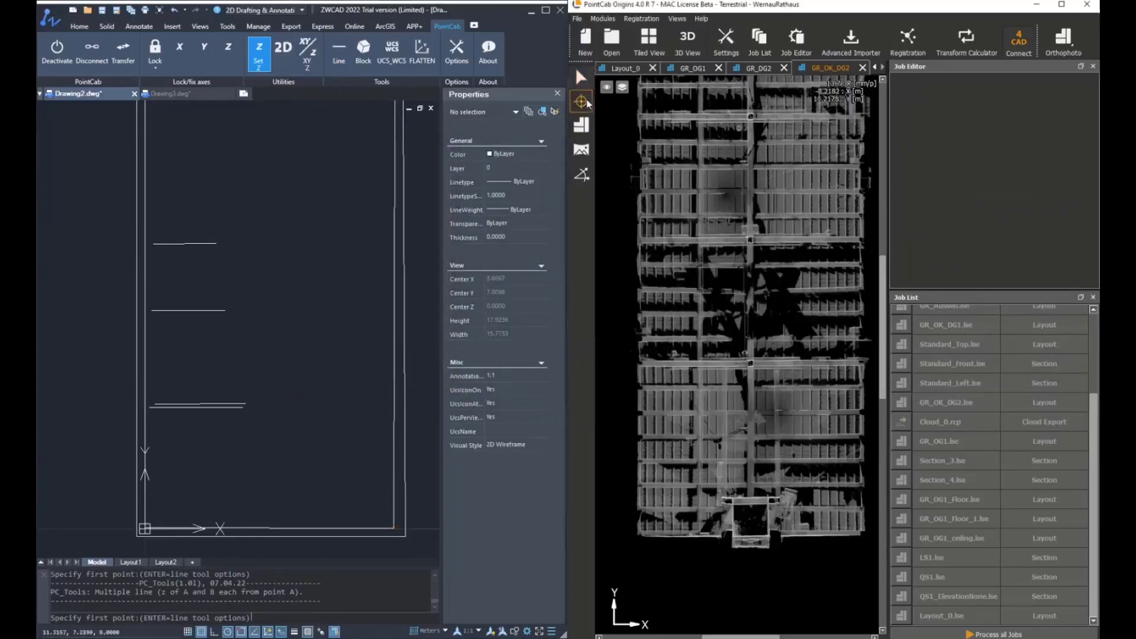
pyautogui.scroll(1, 637, 561)
pyautogui.scroll(1, 630, 559)
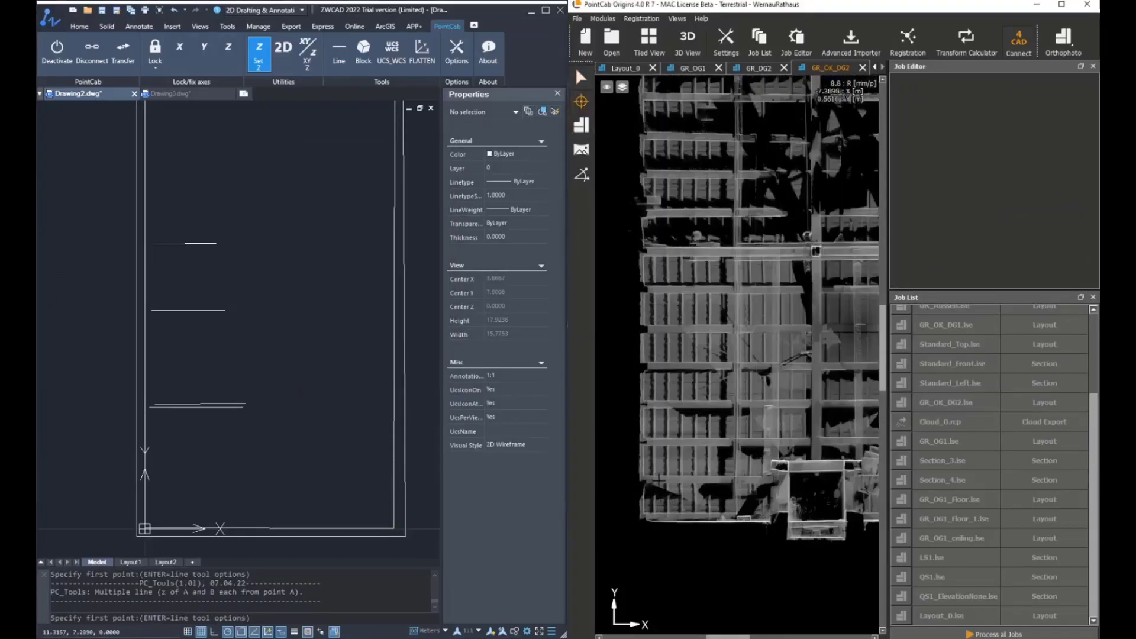
pyautogui.scroll(3, 659, 480)
pyautogui.click(673, 451)
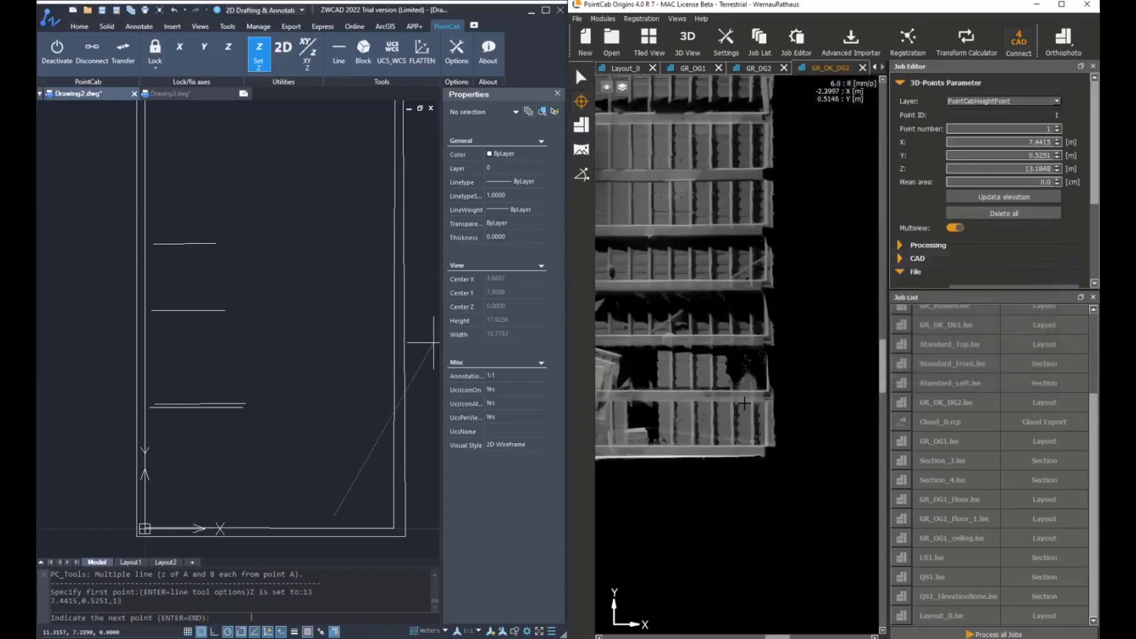
pyautogui.click(745, 402)
pyautogui.click(753, 392)
pyautogui.click(672, 347)
# Trace both edges of the second roof beam from the bottom as two separate lines
pyautogui.click(669, 309)
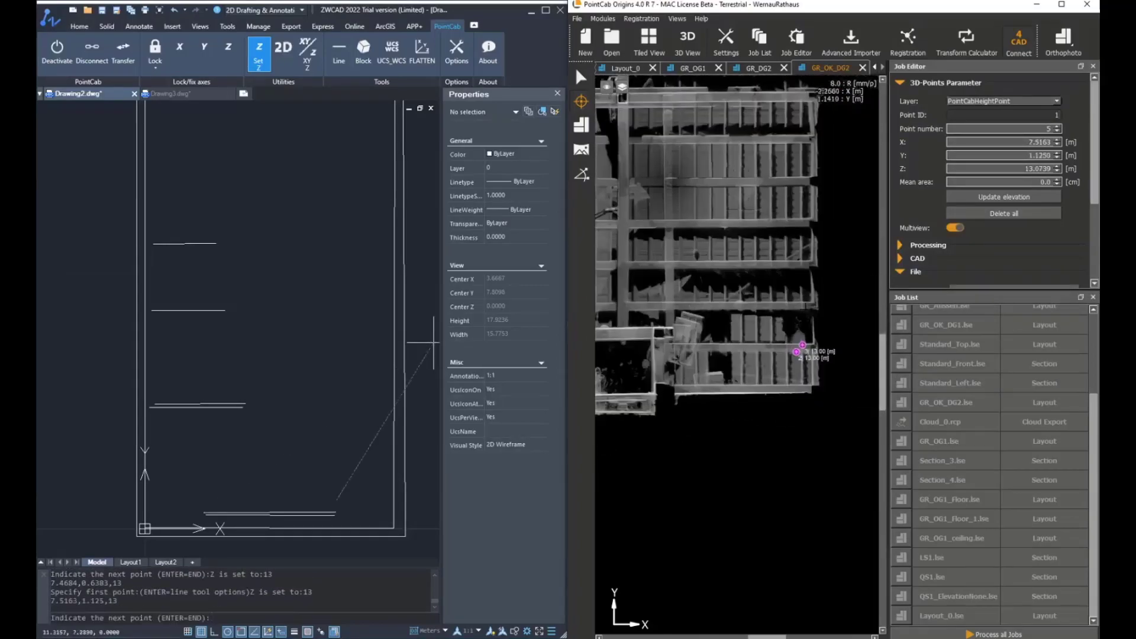
pyautogui.click(806, 308)
pyautogui.click(807, 303)
pyautogui.moveTo(835, 304); pyautogui.dragTo(1088, 296, button='middle')
pyautogui.click(679, 292)
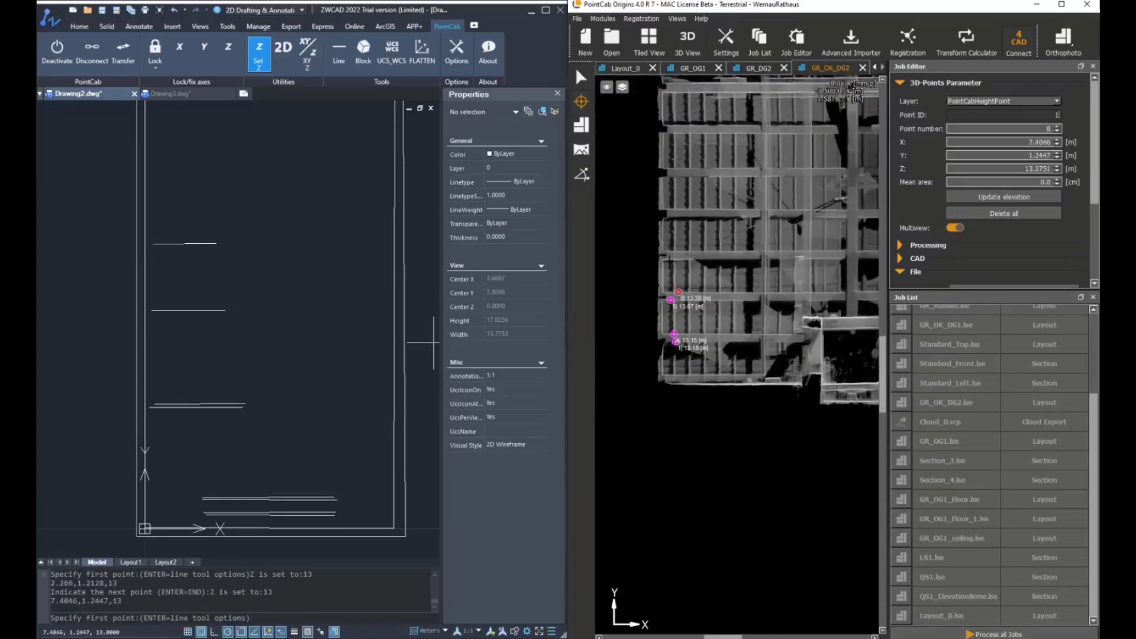
# Trace both edges of the third and fourth roof beams from the bottom with separate lines
pyautogui.click(669, 261)
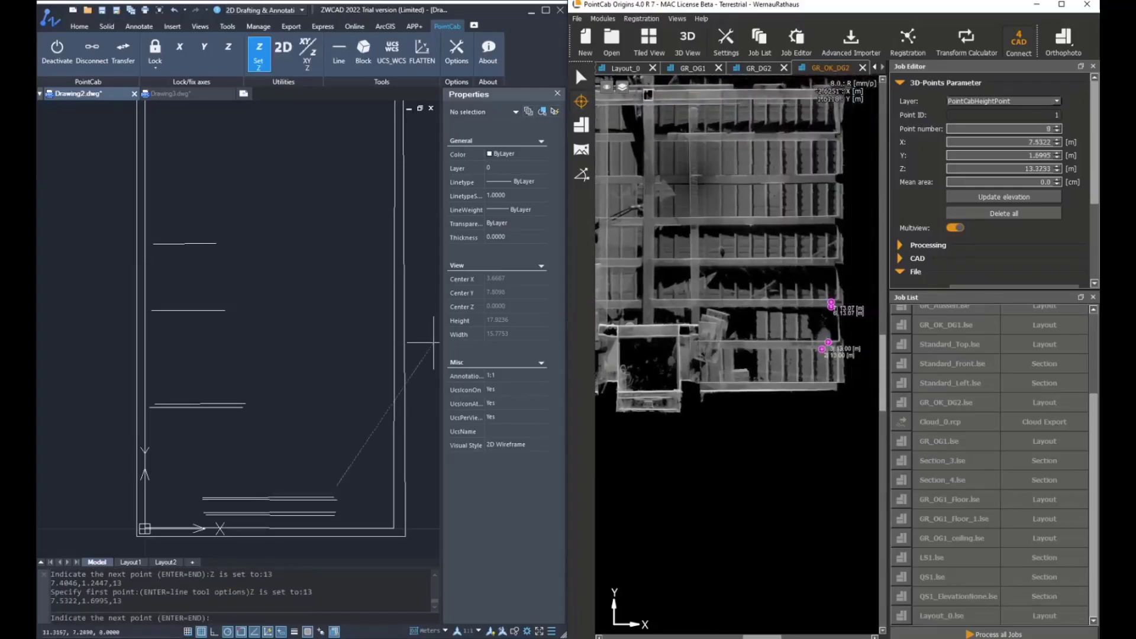
pyautogui.click(818, 264)
pyautogui.click(824, 256)
pyautogui.moveTo(824, 255); pyautogui.dragTo(999, 247, button='middle')
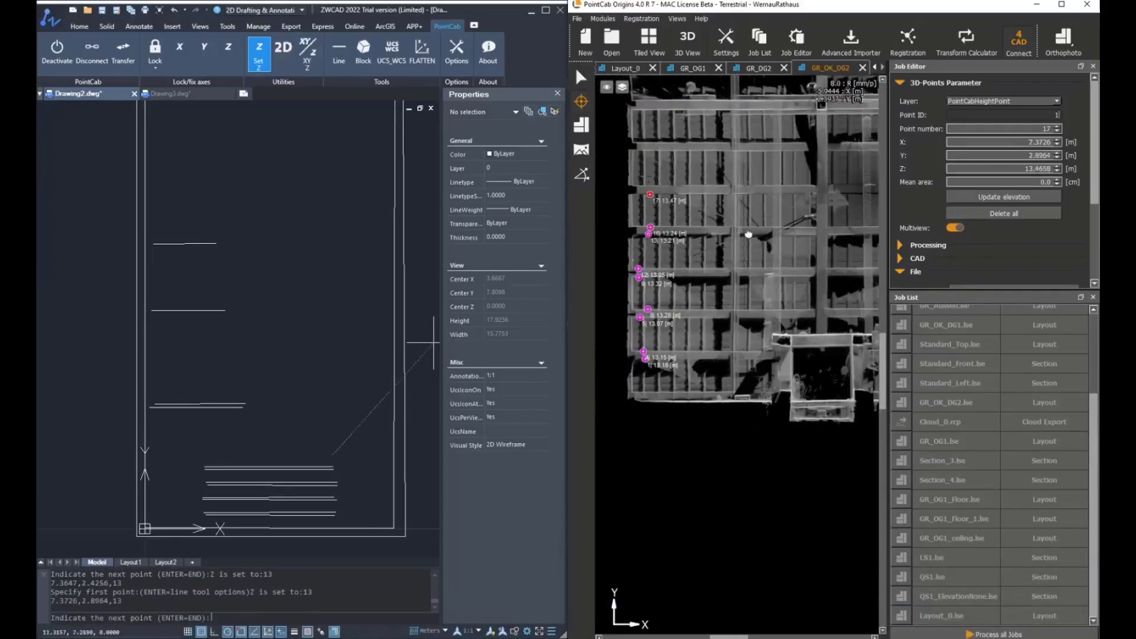
# Trace both edges of the fifth roof beam from the bottom, and end the multiple-line command
pyautogui.click(777, 228)
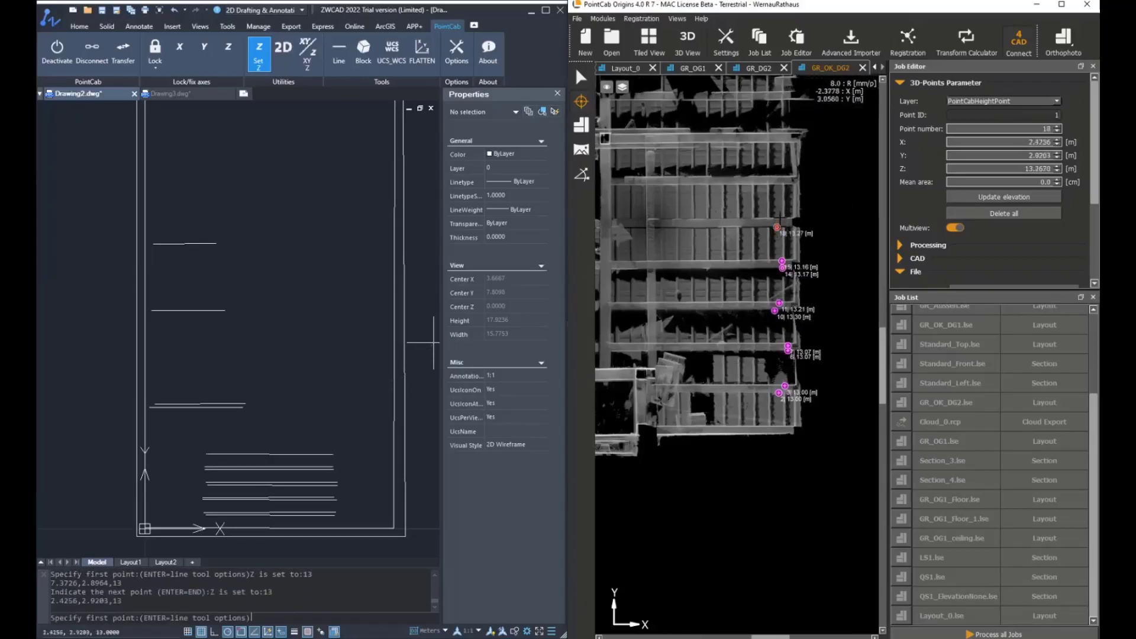
pyautogui.click(780, 220)
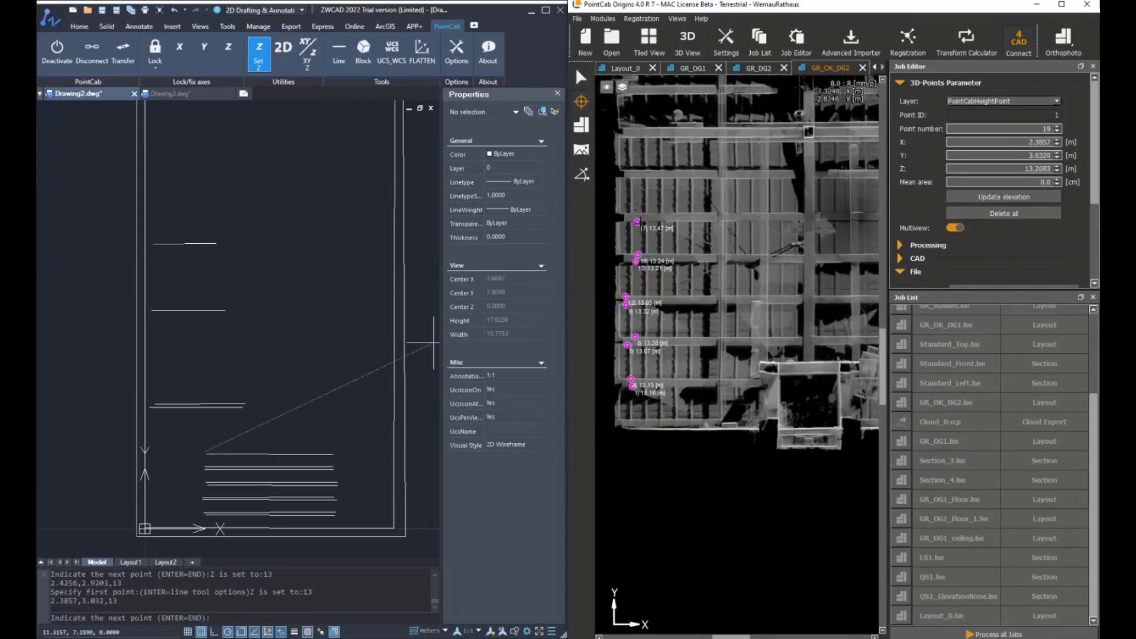
pyautogui.click(639, 211)
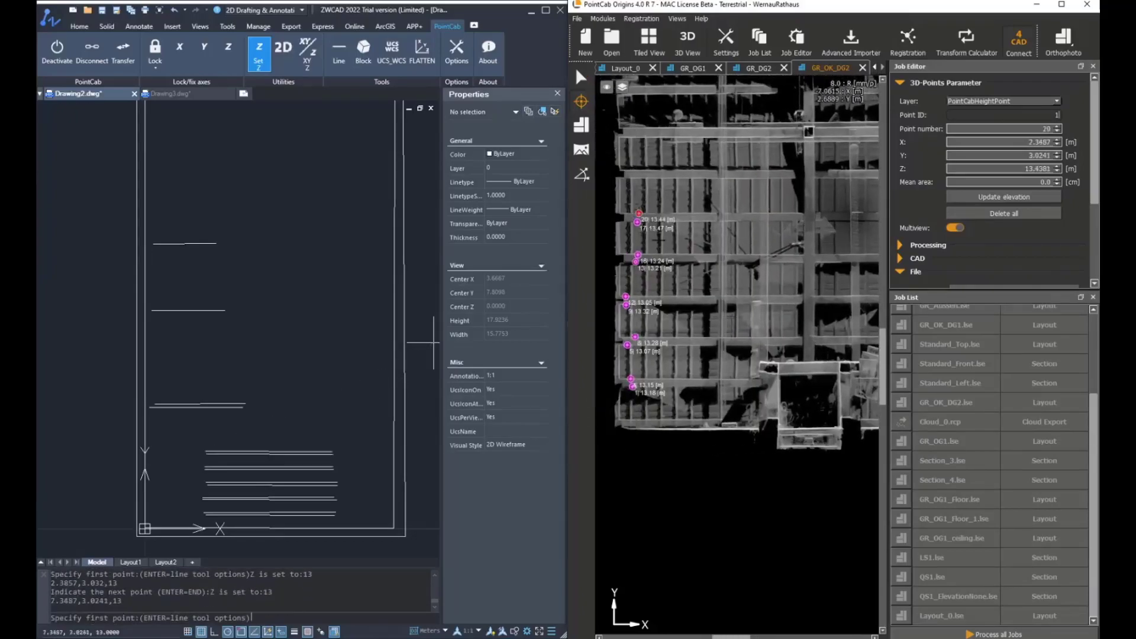
pyautogui.rightClick(293, 379)
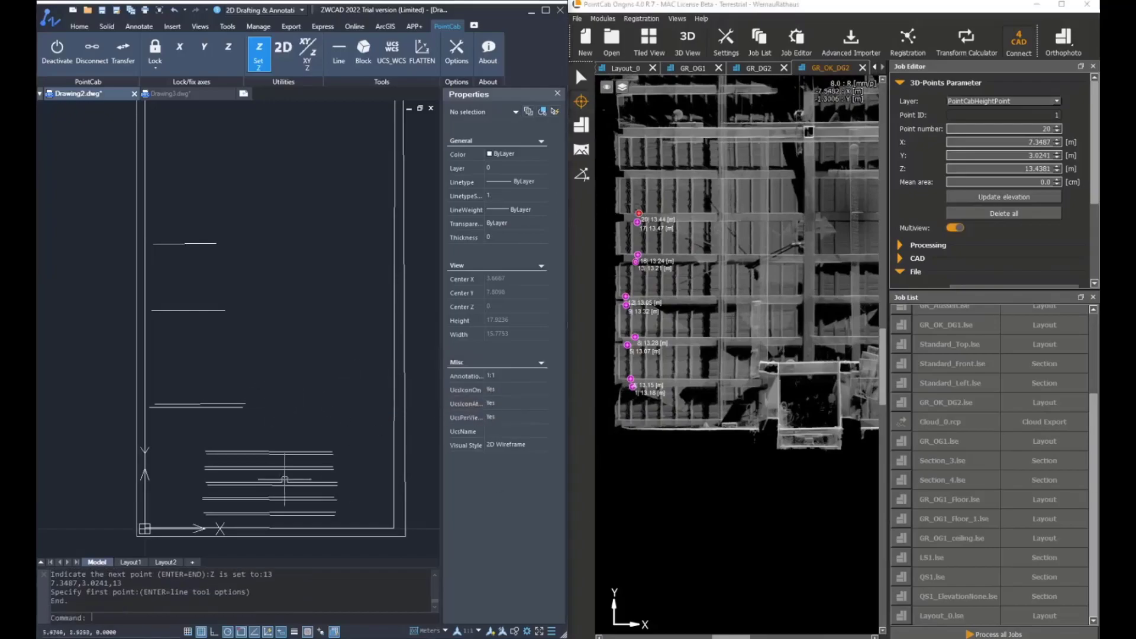
# Select all the roof beam lines and check their start and end Z values in the properties
pyautogui.scroll(2, 224, 513)
pyautogui.click(430, 525)
pyautogui.click(352, 355)
pyautogui.click(495, 347)
pyautogui.scroll(-4, 363, 355)
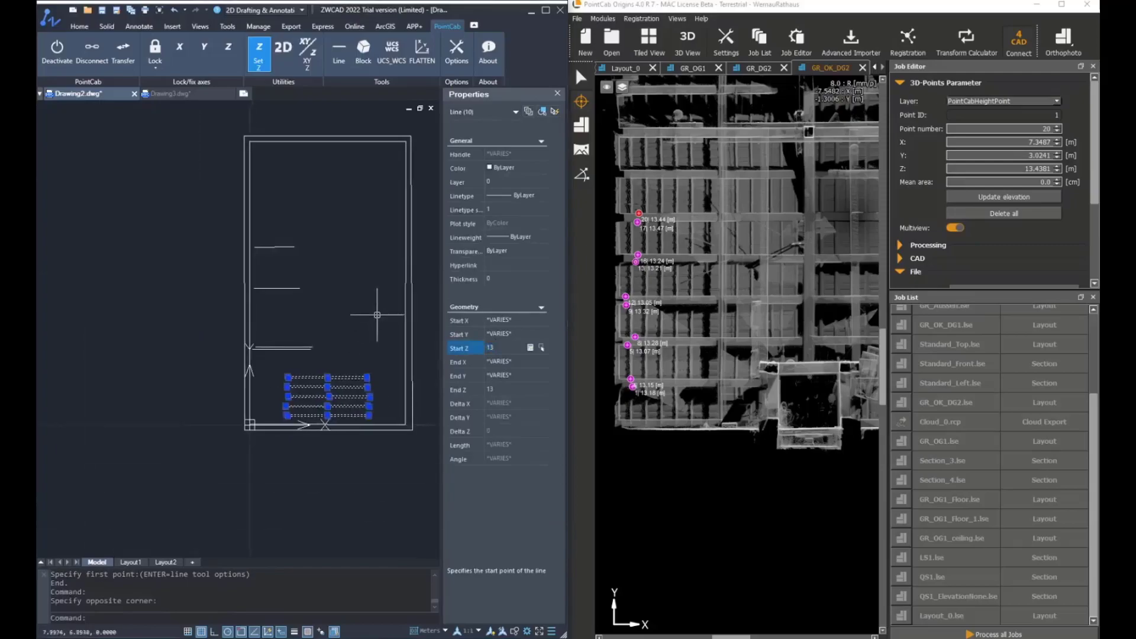
pyautogui.press('Escape')
pyautogui.click(375, 410)
pyautogui.click(567, 633)
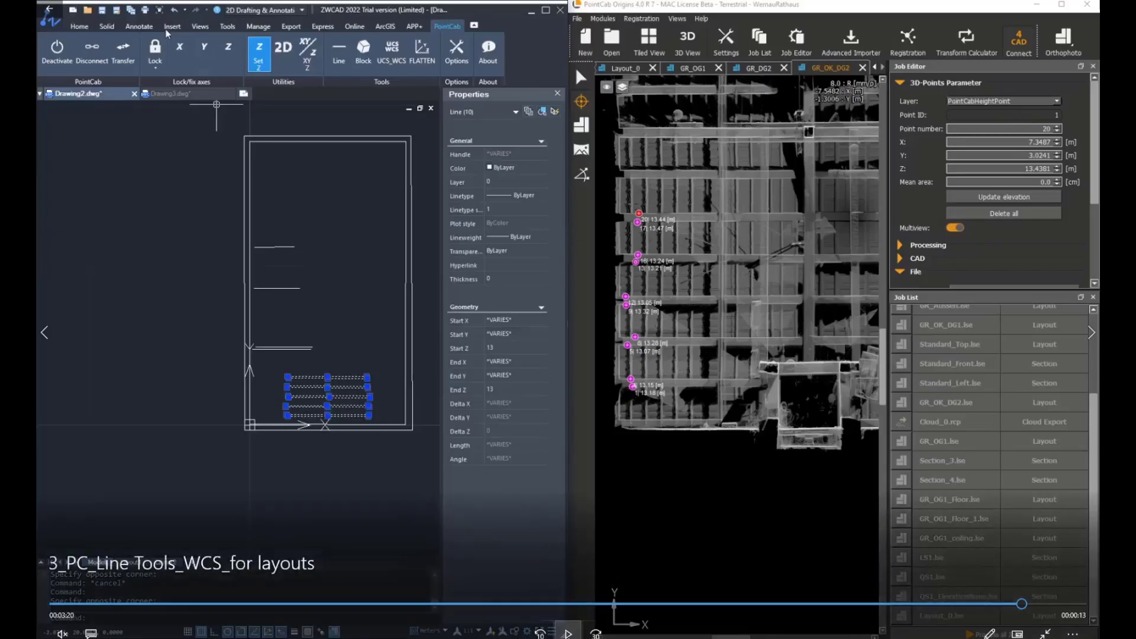
# Switch the drawing to the front view and select the lower-level wall lines to compare the two heights
pyautogui.click(207, 26)
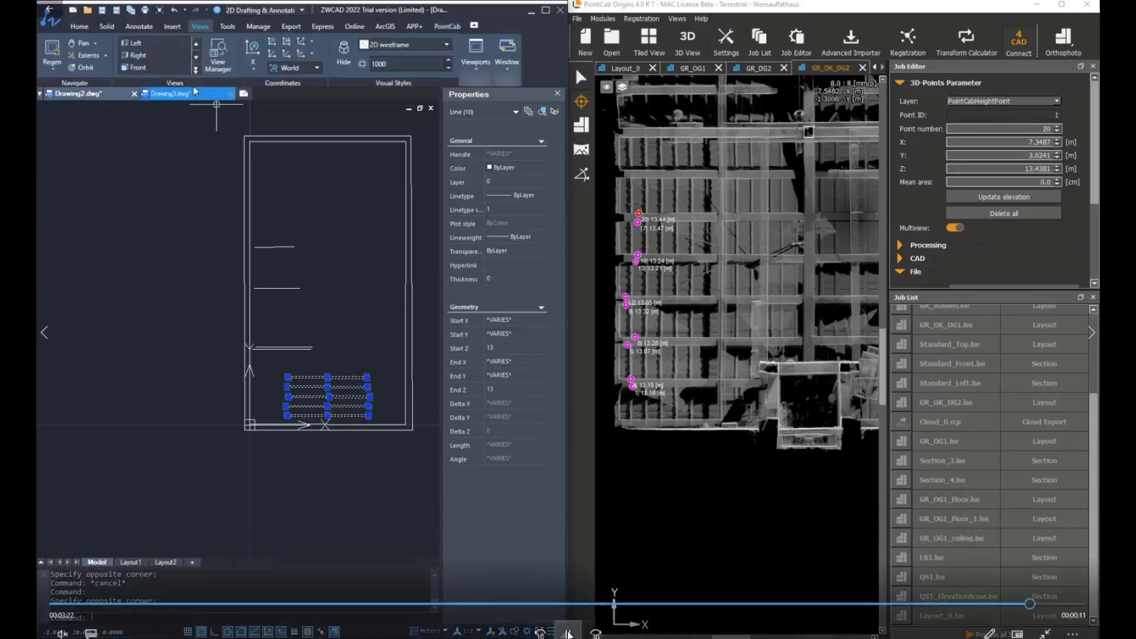
pyautogui.click(155, 68)
pyautogui.scroll(-3, 273, 278)
pyautogui.click(333, 276)
pyautogui.click(228, 240)
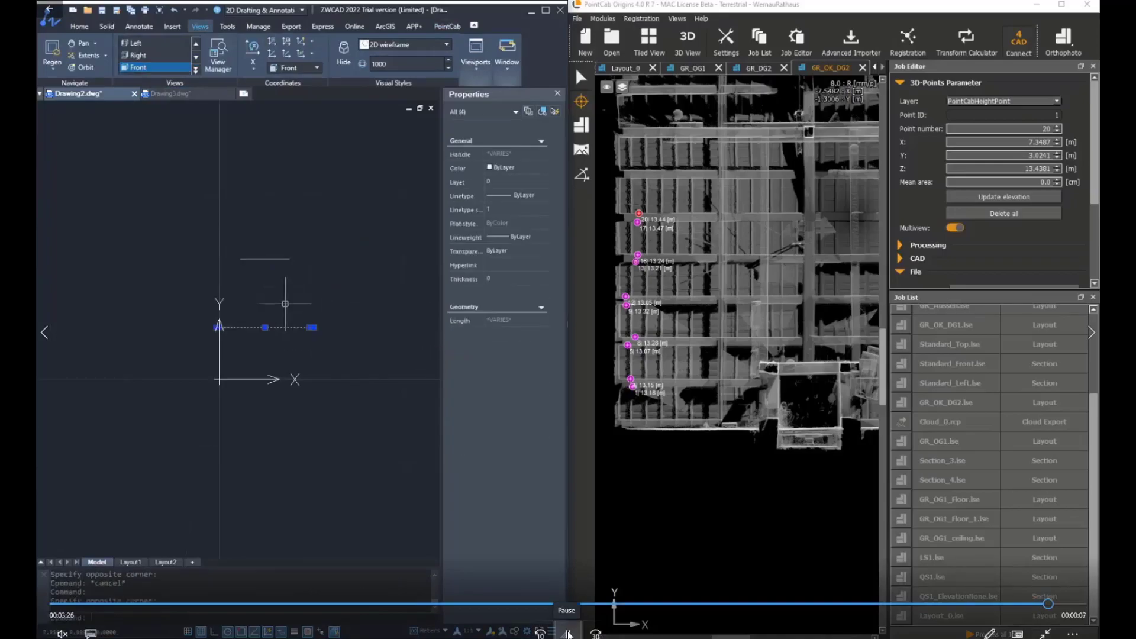